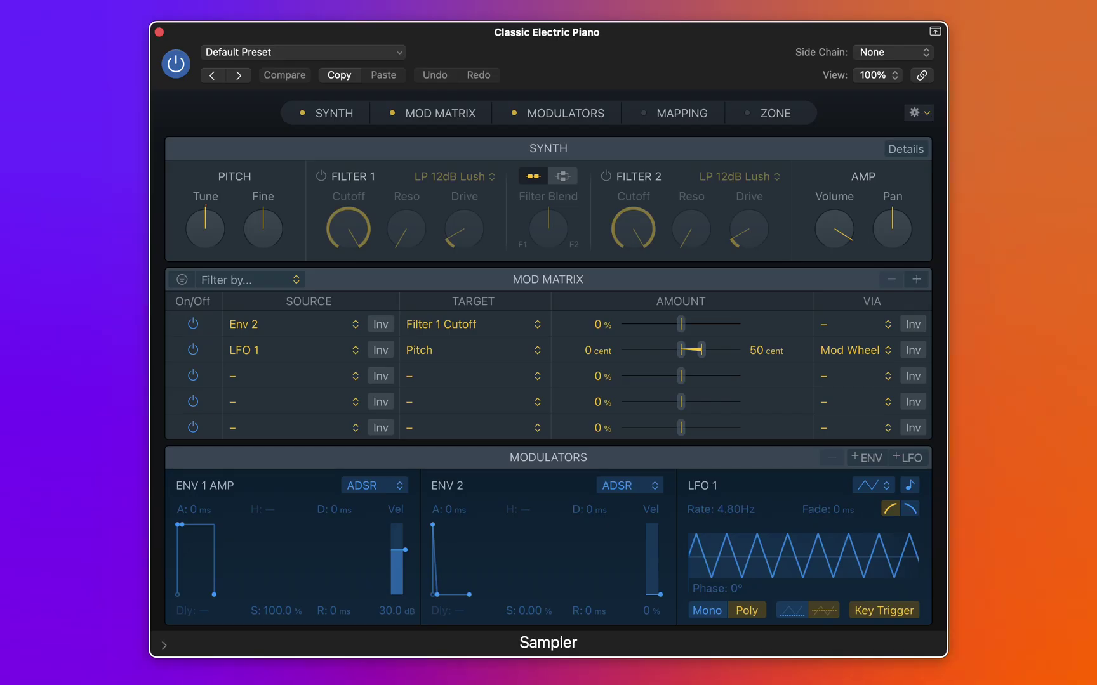
Browse the Sampler's GarageBand presets via its Default Preset menu and the Library's GarageBand list.
click(198, 431)
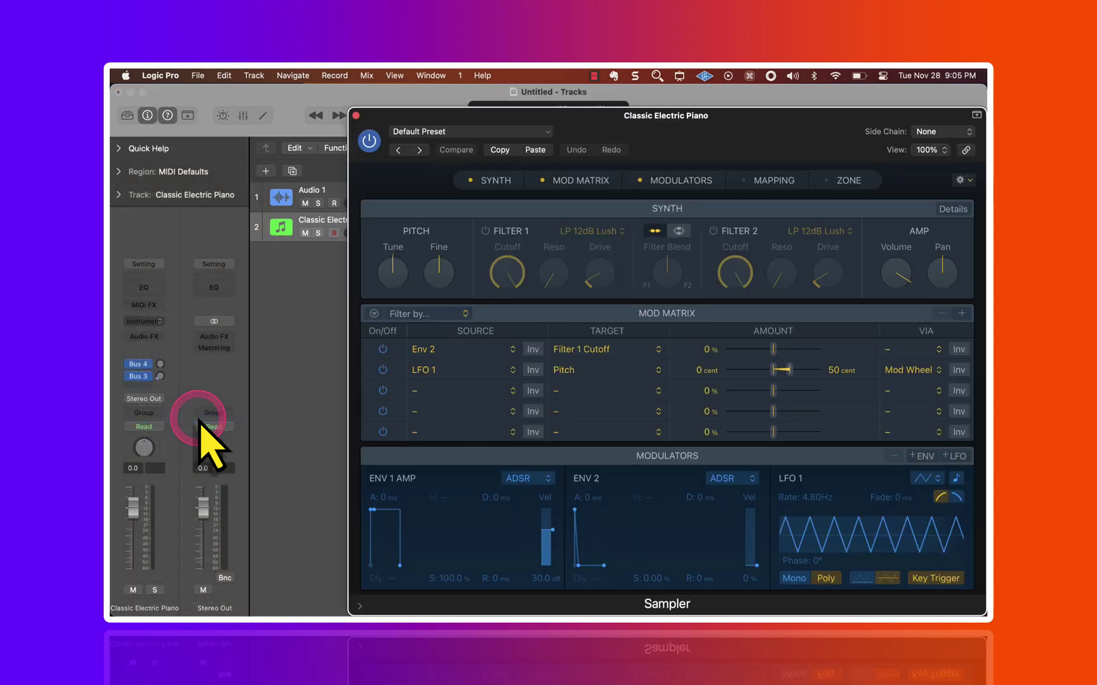
click(494, 182)
click(497, 135)
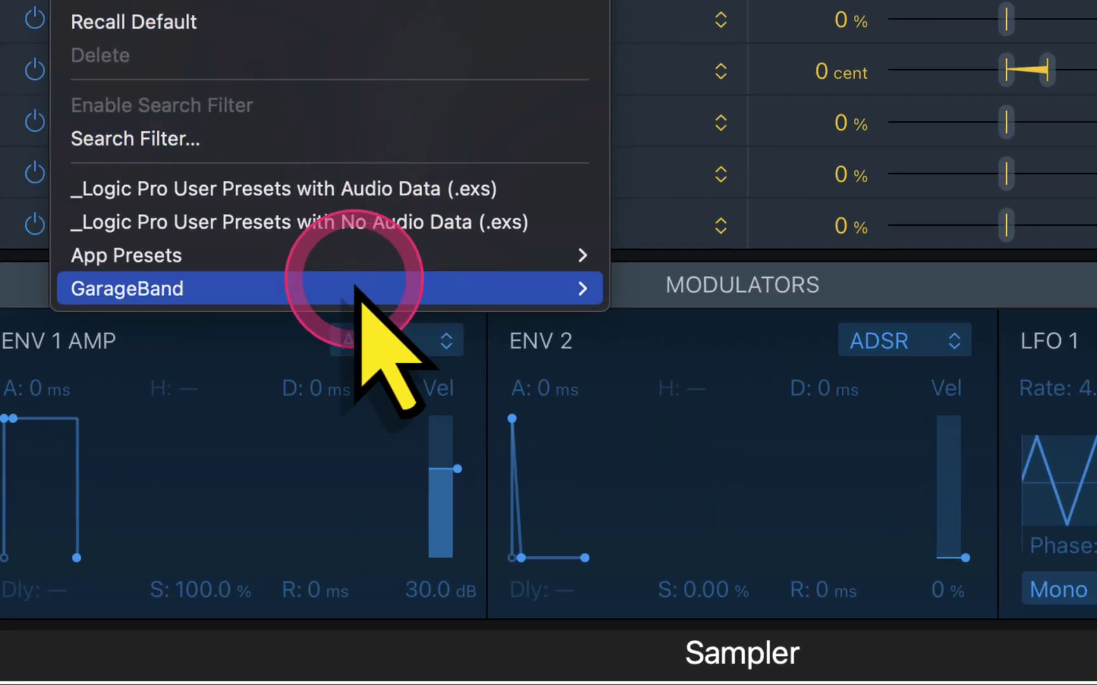
click(354, 291)
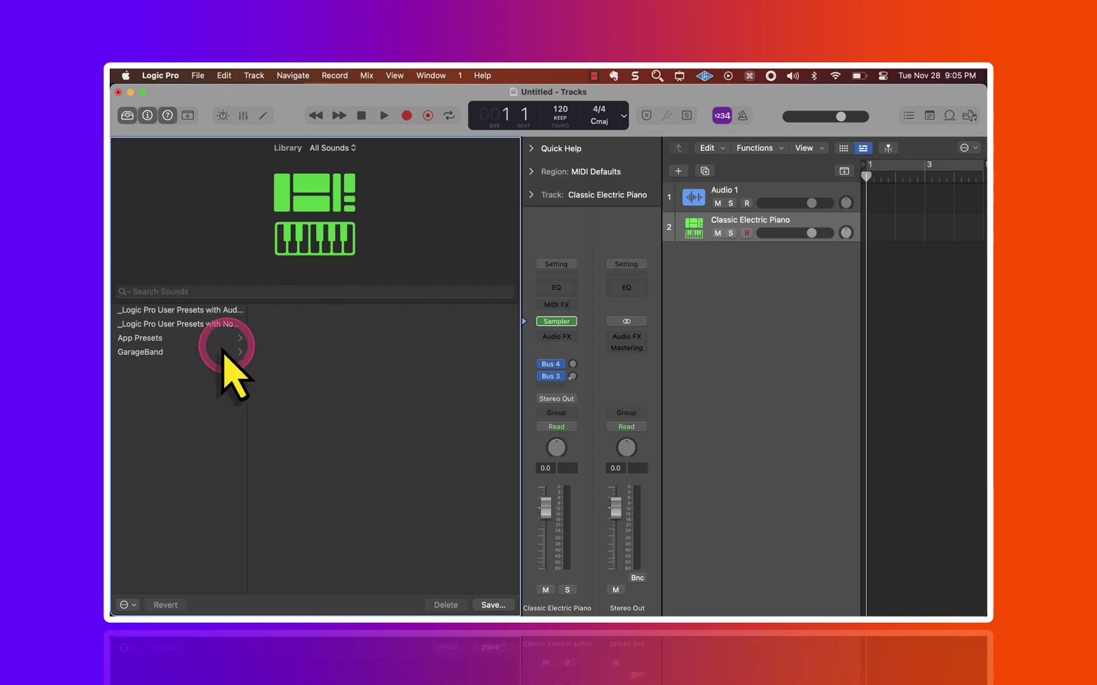
click(201, 353)
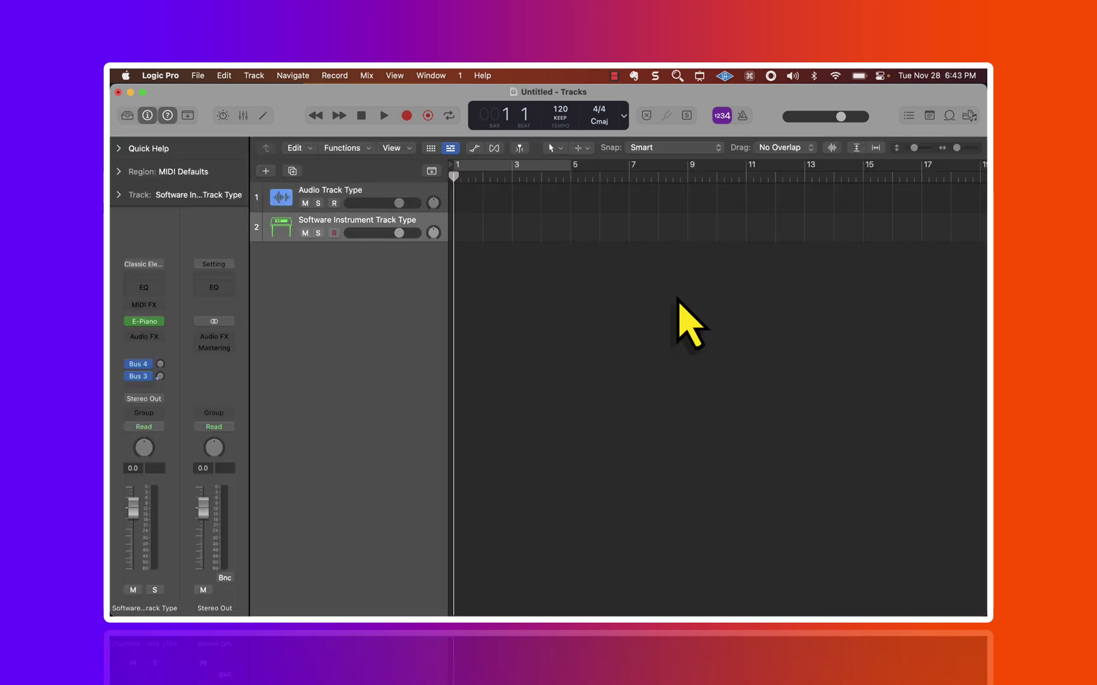
Open the Library with Y, check the E-Piano patches, then reach Legacy > GarageBand categories.
key(y)
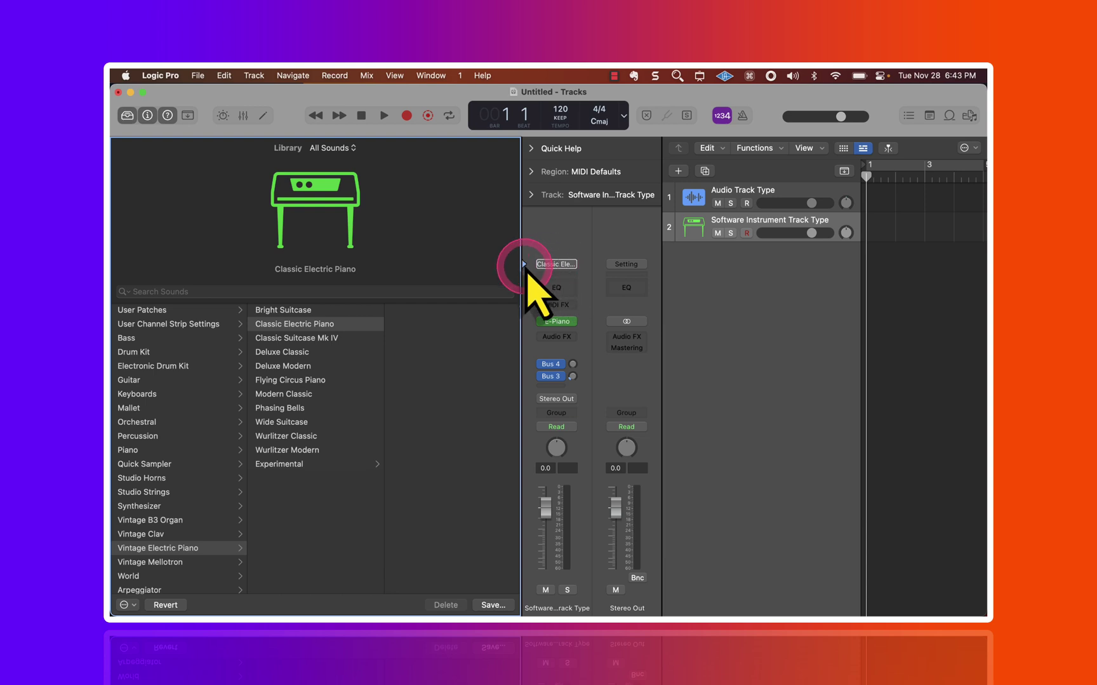
click(529, 321)
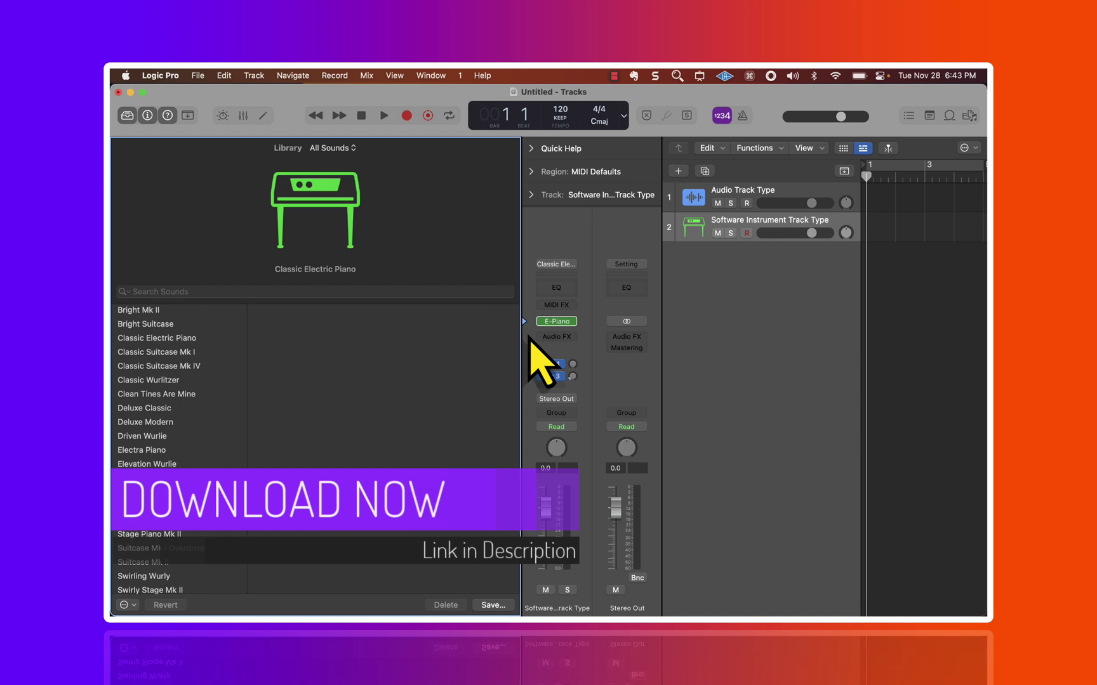
click(526, 312)
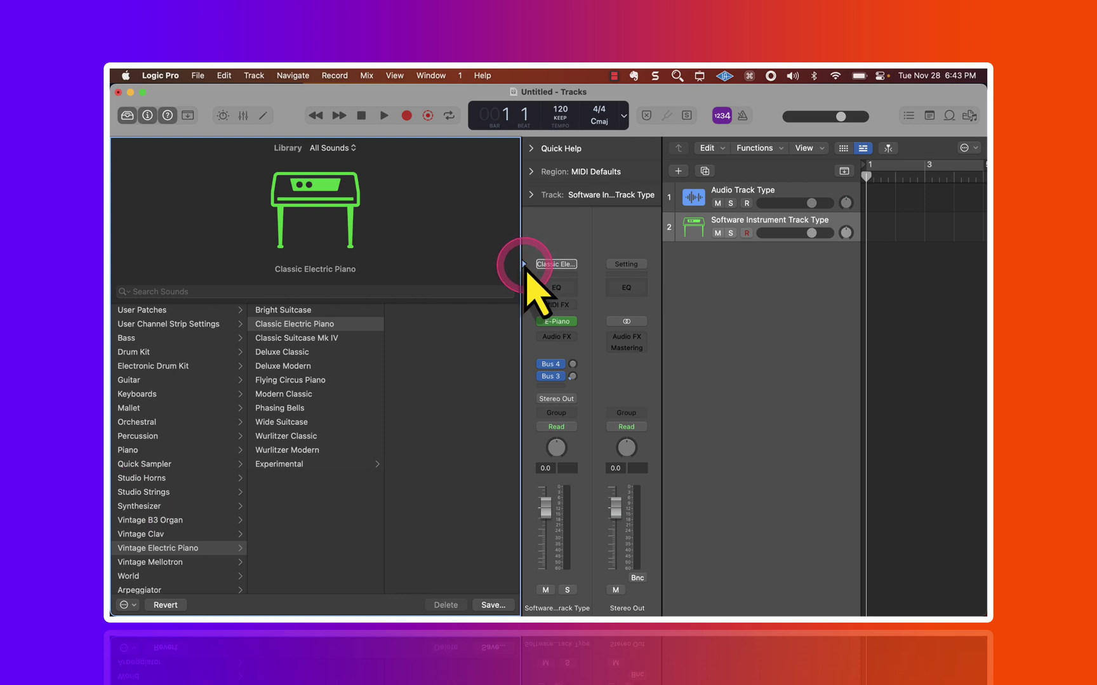
scroll(147, 453, down, 2)
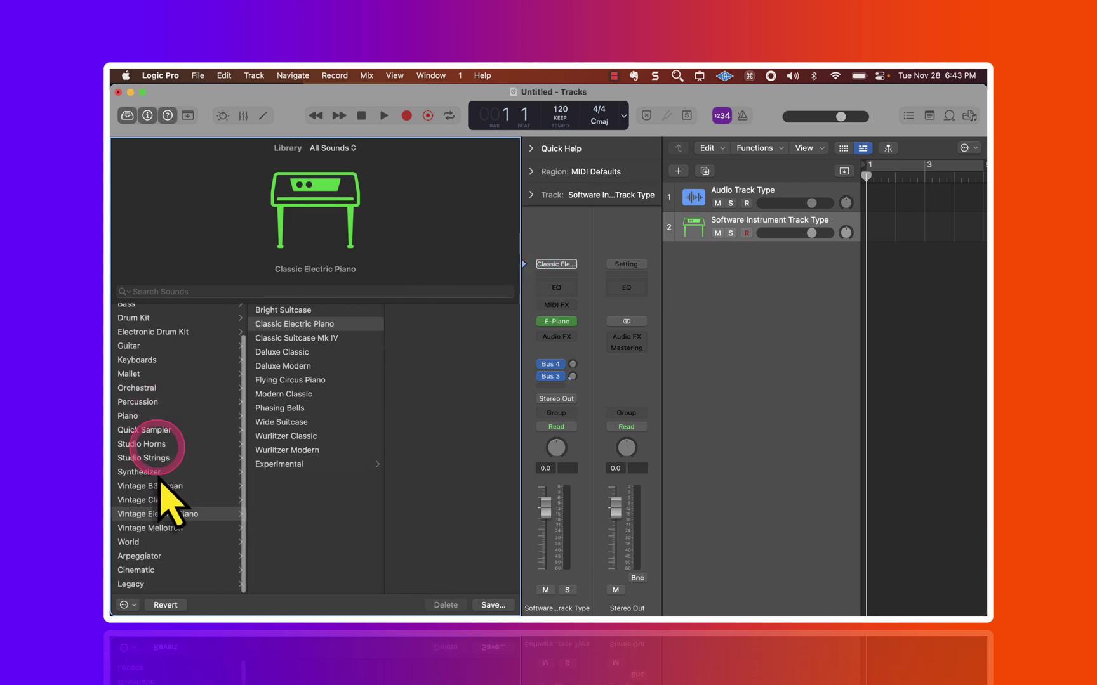
click(159, 587)
click(296, 327)
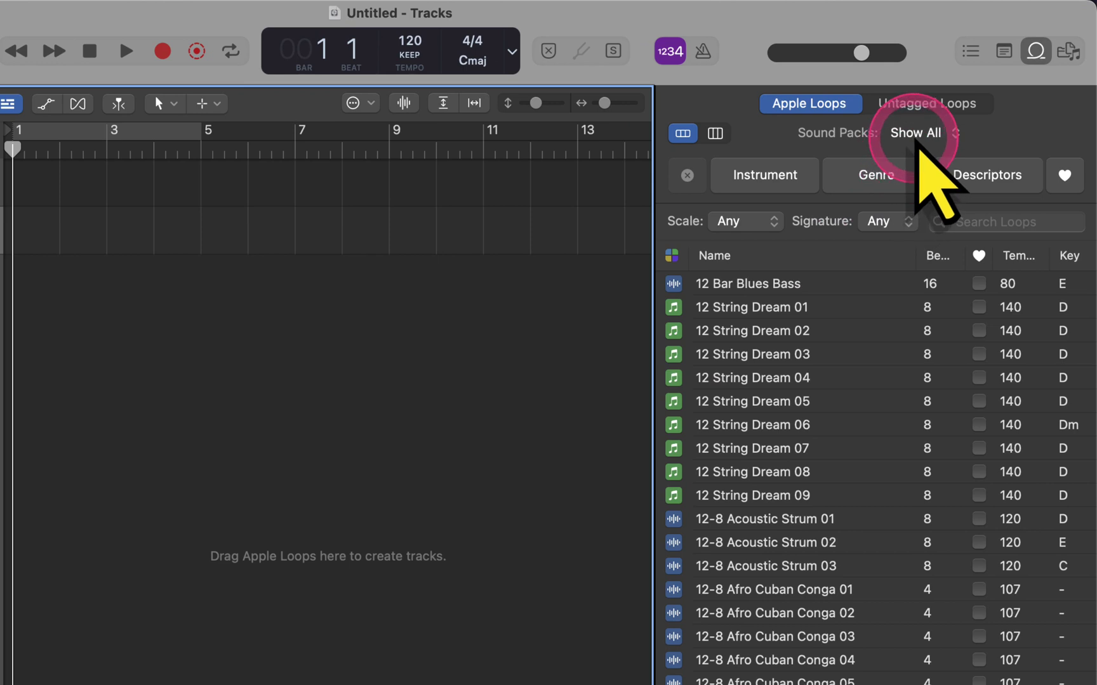
Filter the Apple Loops by the GarageBand sound pack.
click(916, 146)
scroll(933, 190, down, 10)
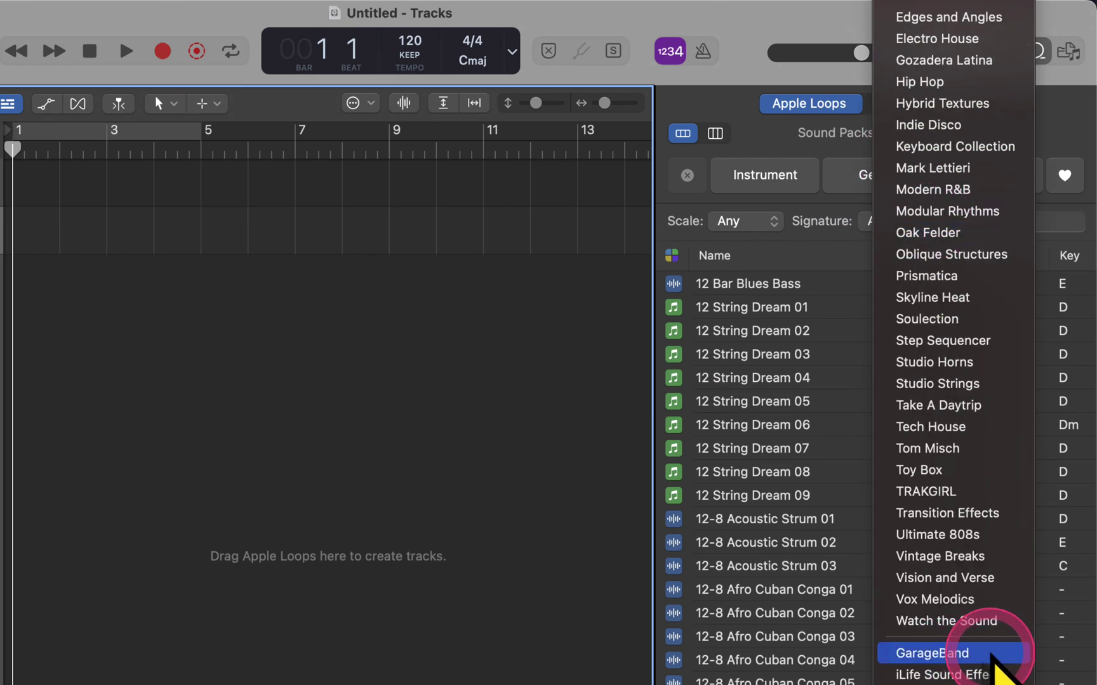
click(965, 653)
Preview loops such as 80s Pop Beat 07, Chordal Synth Pattern 13 and Contemplative Synth 01.
scroll(783, 502, down, 5)
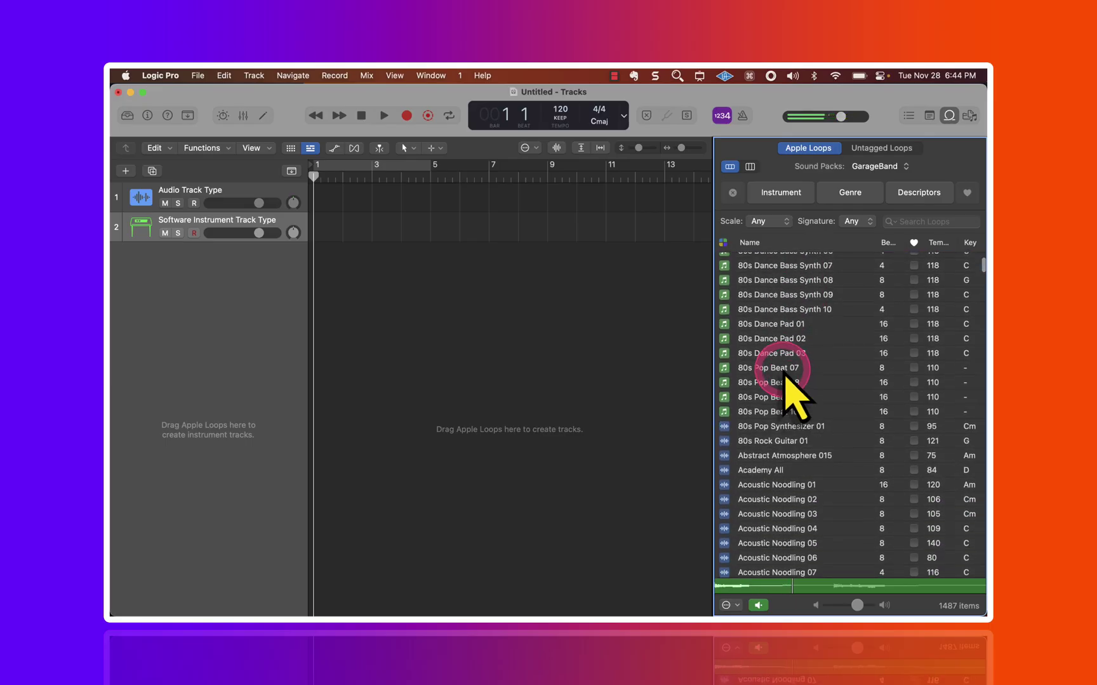
click(785, 373)
scroll(785, 374, down, 15)
scroll(785, 381, down, 20)
click(775, 450)
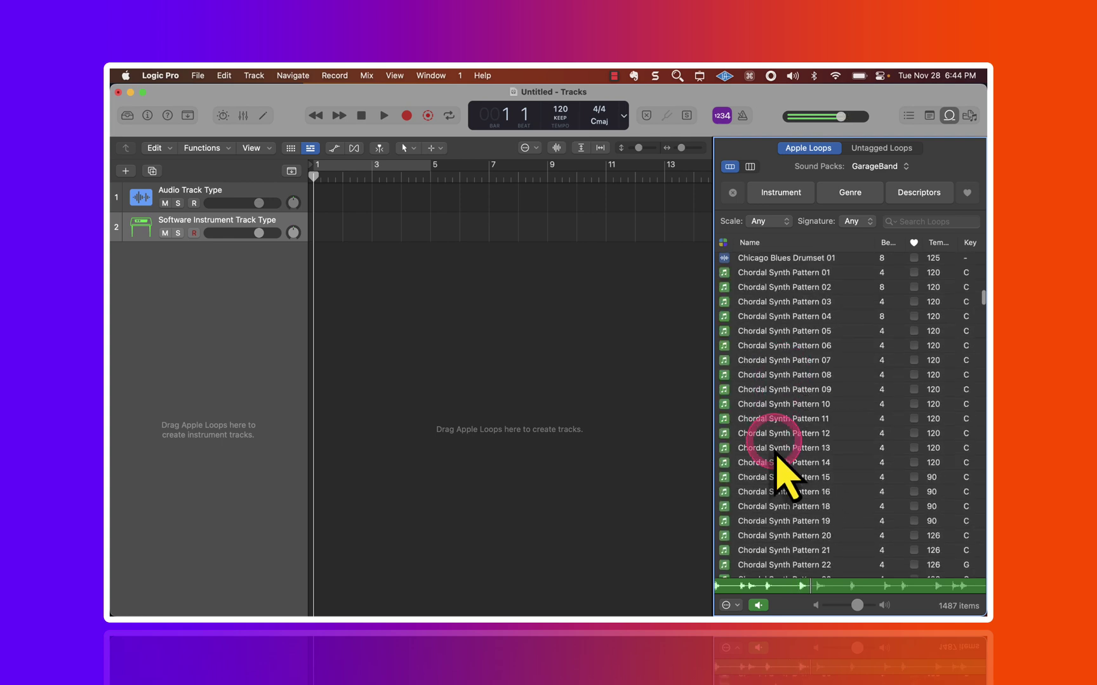
scroll(776, 452, down, 15)
scroll(776, 447, down, 5)
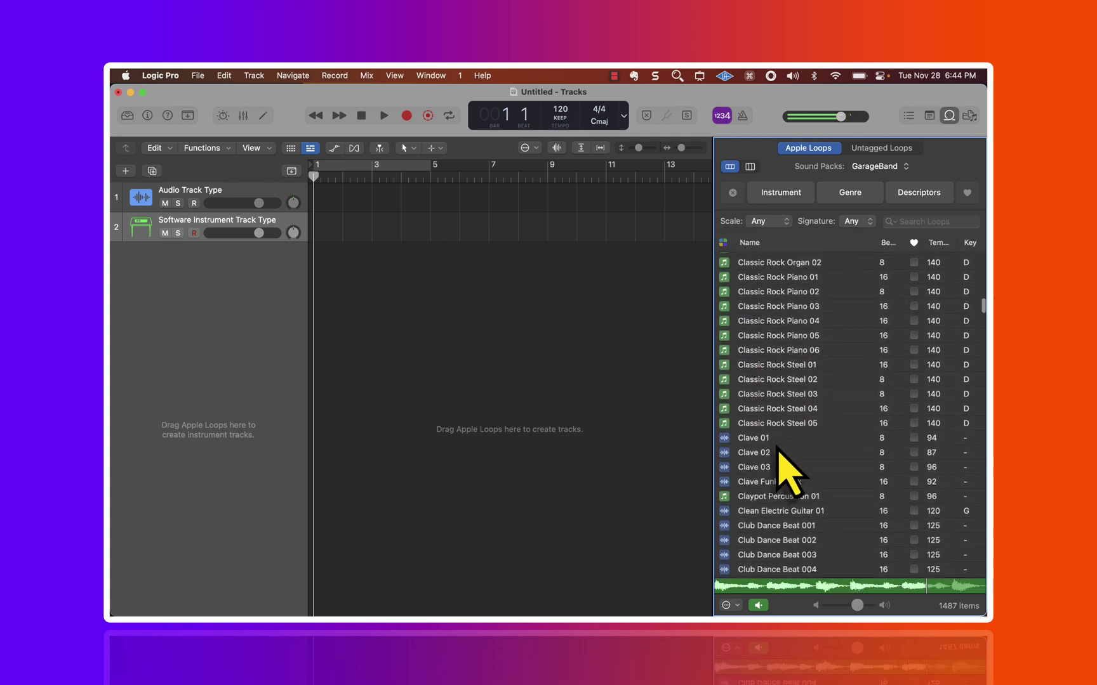
click(776, 492)
scroll(781, 508, down, 10)
click(782, 524)
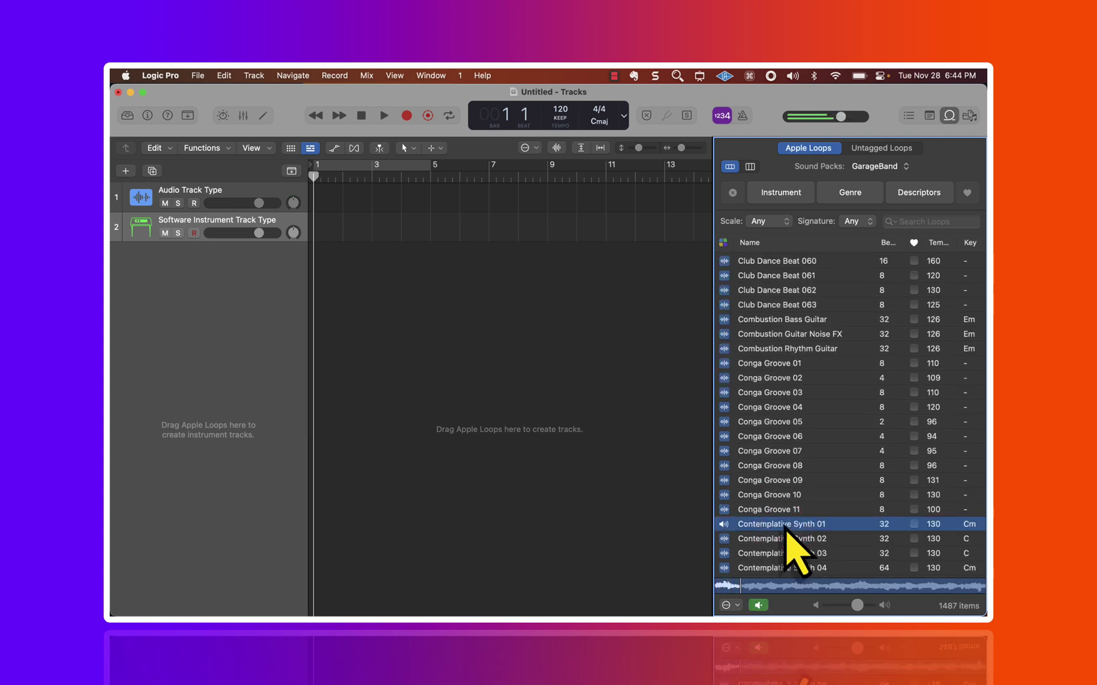
Navigate the audio track's Setting menu to Legacy > GarageBand > Drums presets.
click(458, 318)
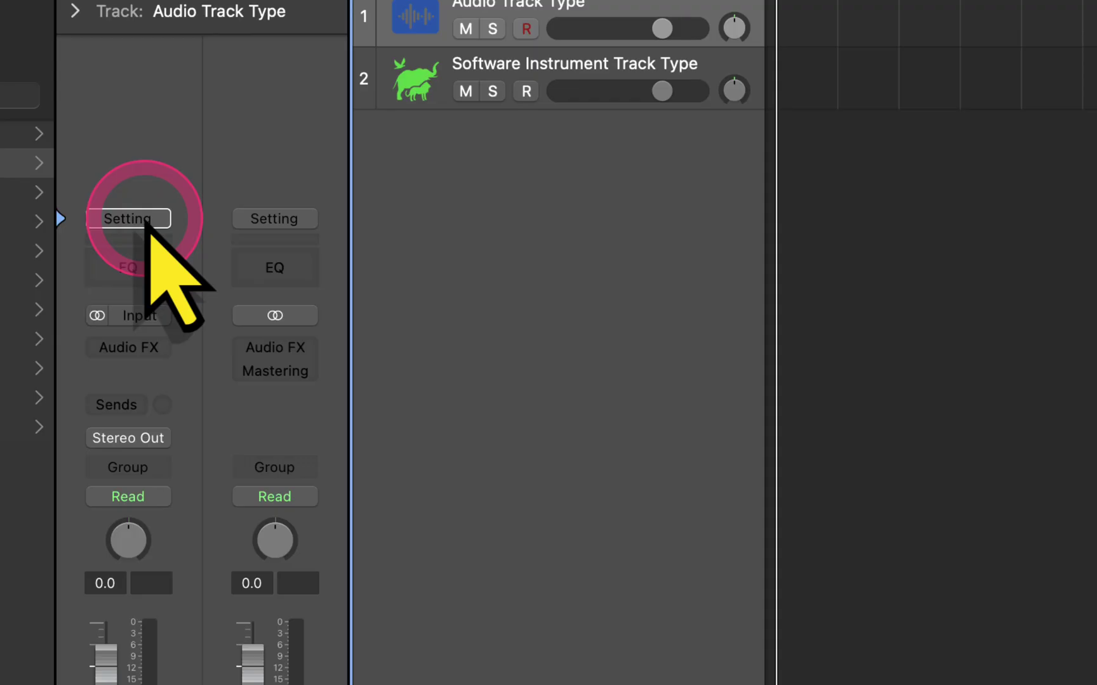
click(145, 222)
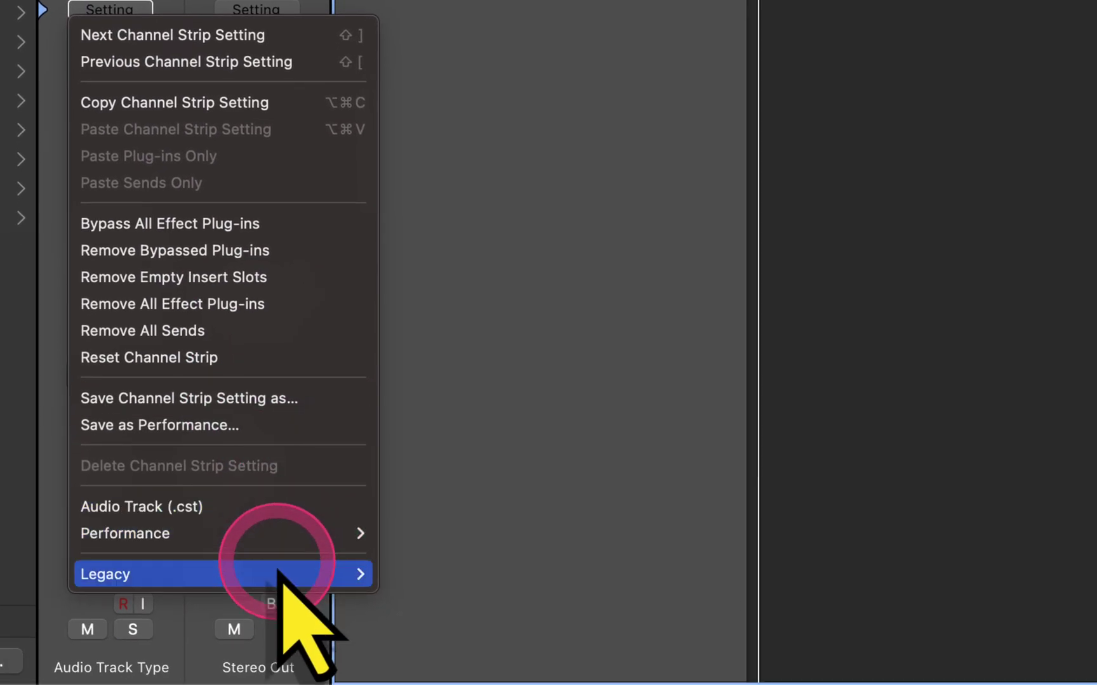
mouse_move(281, 620)
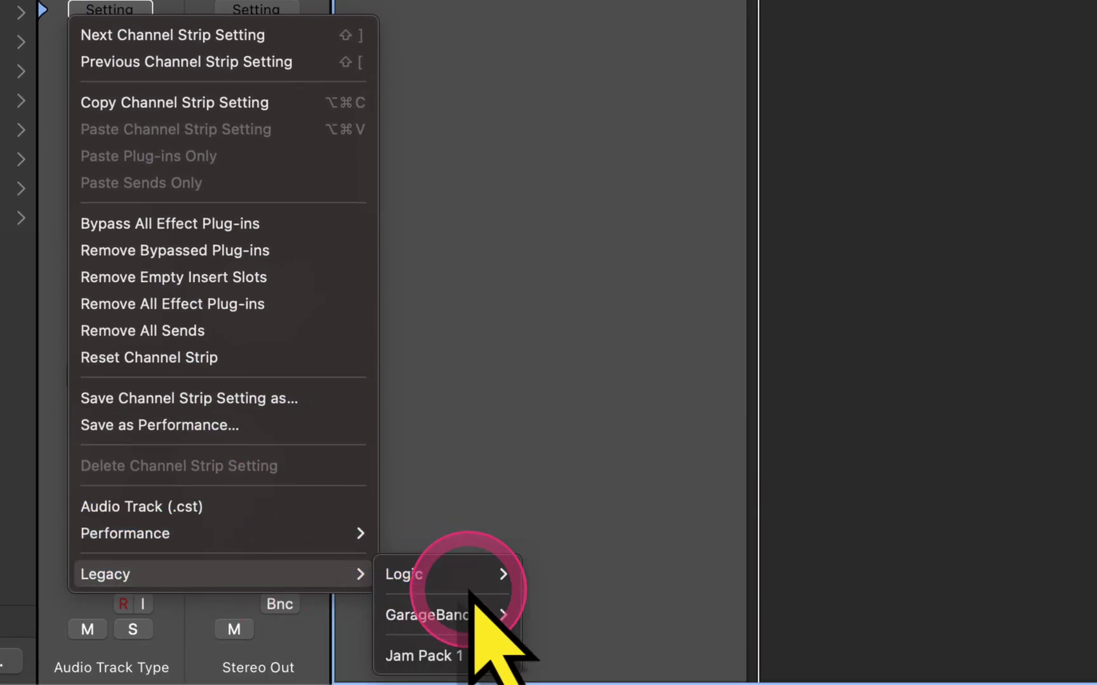
mouse_move(473, 619)
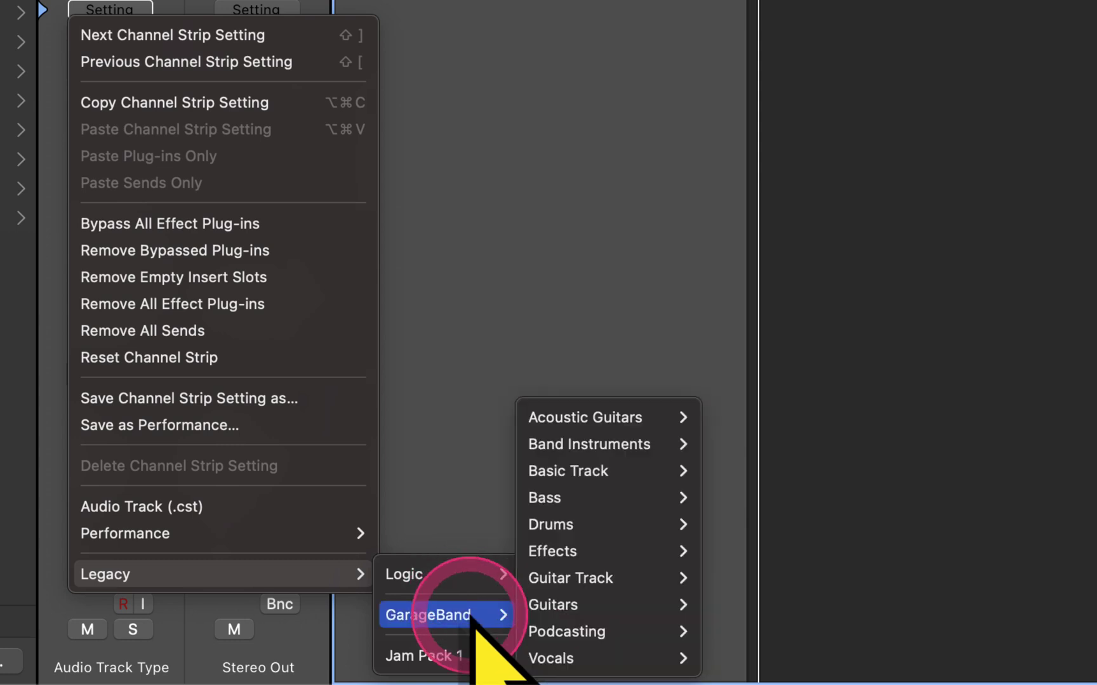
mouse_move(581, 663)
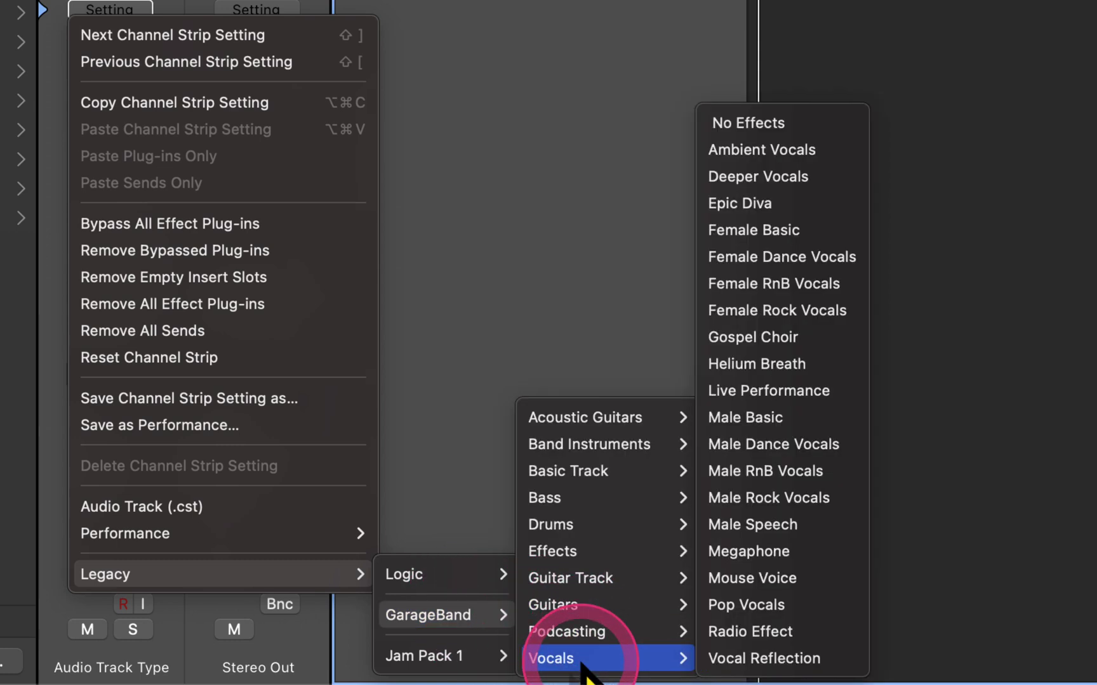
mouse_move(617, 532)
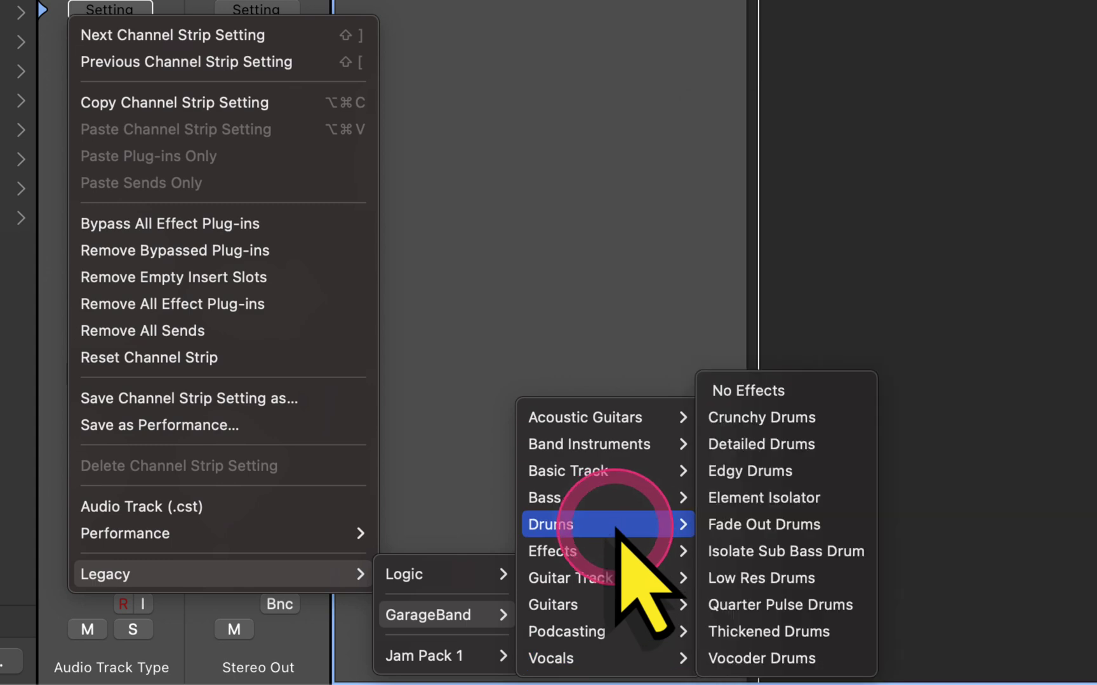
Apply Crunchy Drums, play the loop, and select the Compressor through Channel EQ inserts.
click(759, 422)
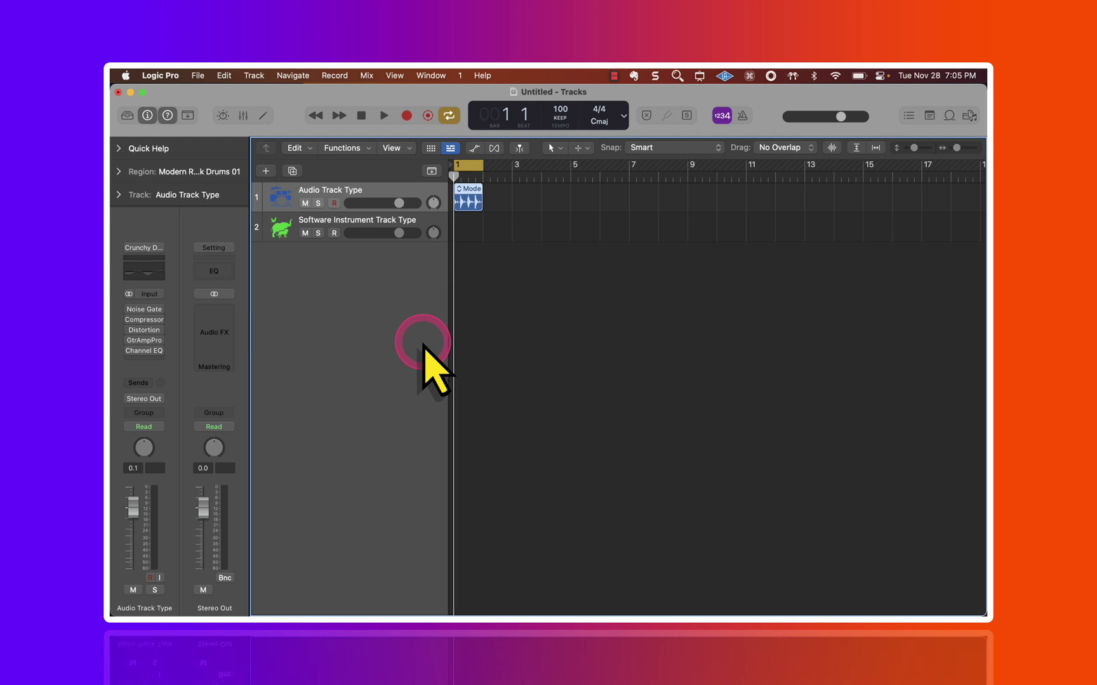
key(space)
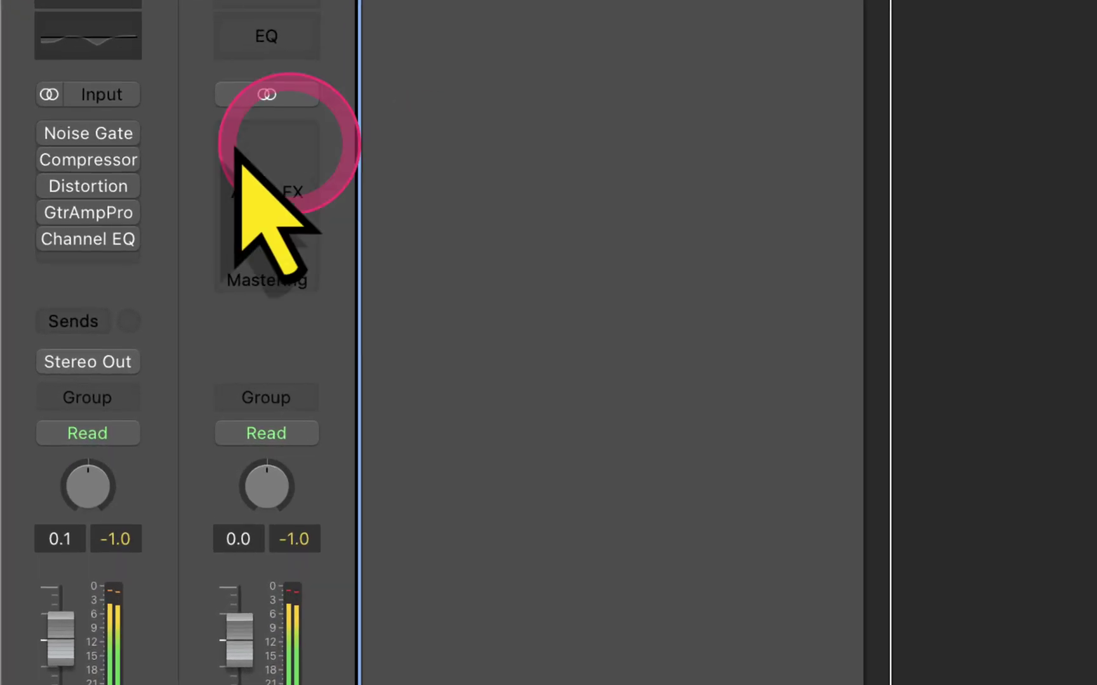
drag(201, 321, 131, 358)
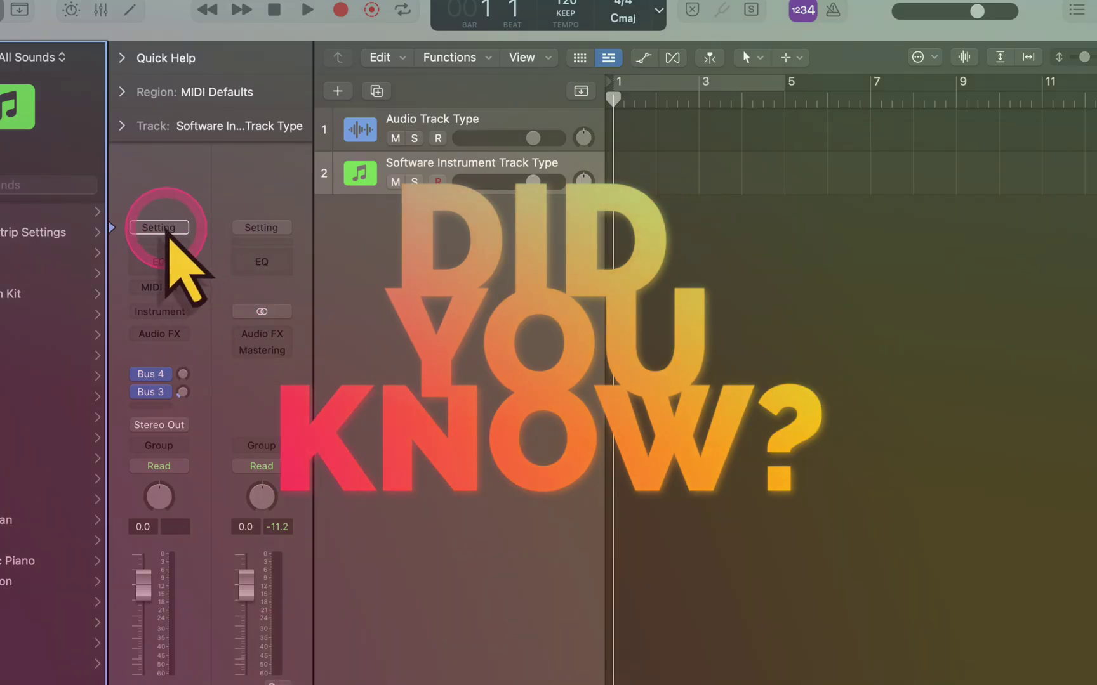
Reach the legacy GarageBand patch categories from the instrument track's Setting menu.
click(159, 227)
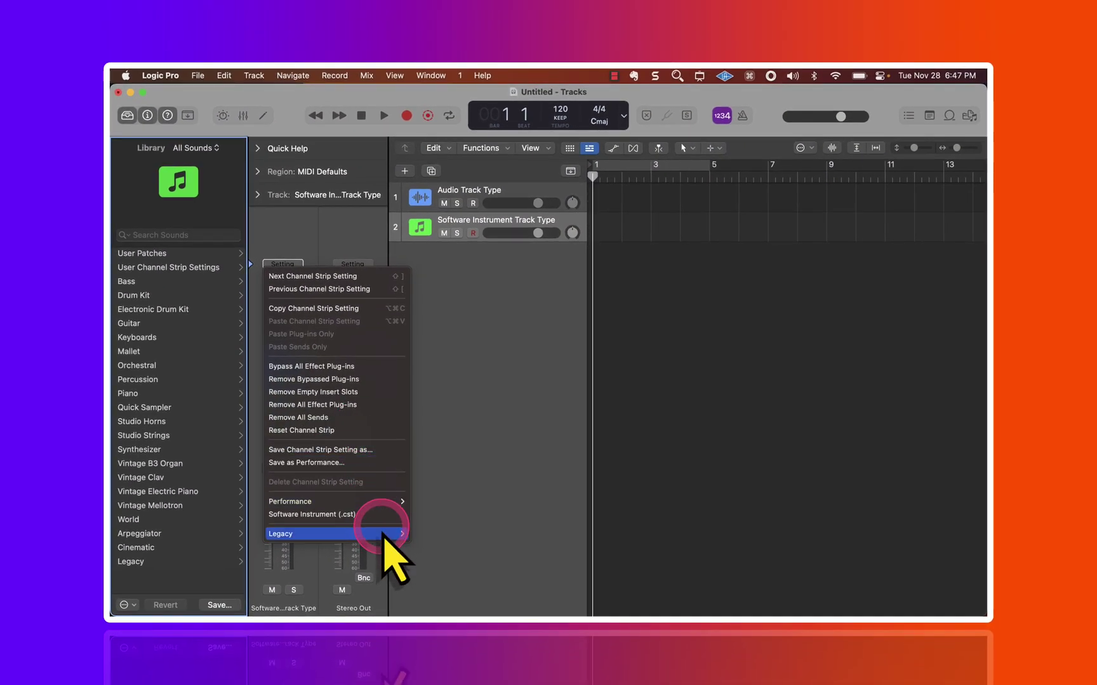
click(384, 534)
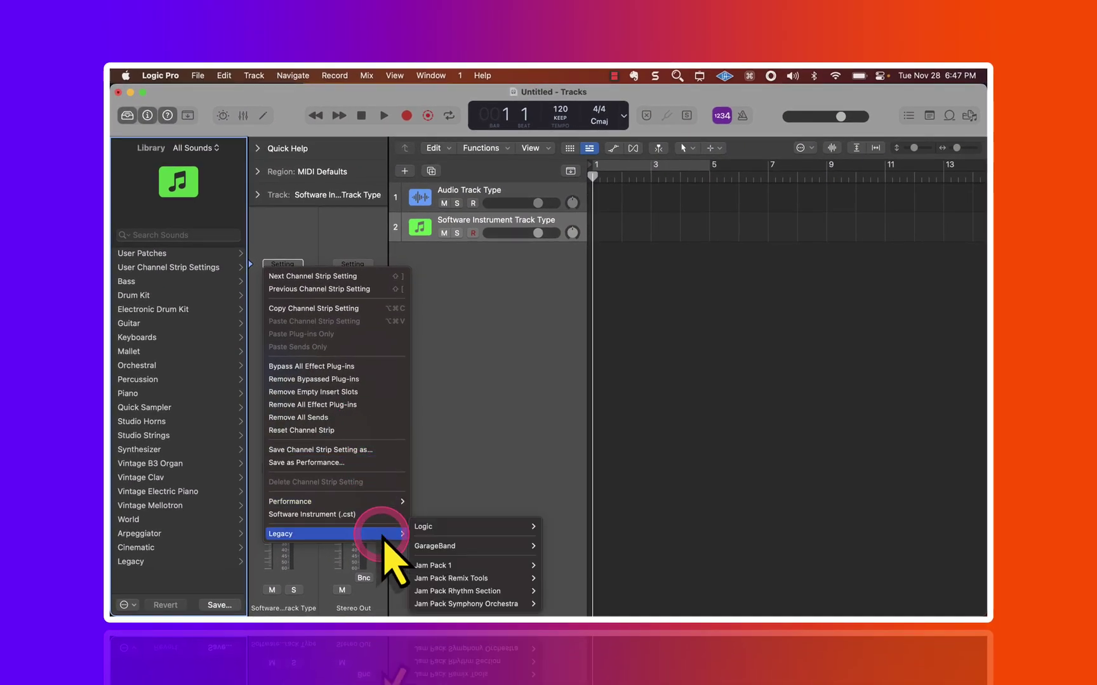
click(481, 526)
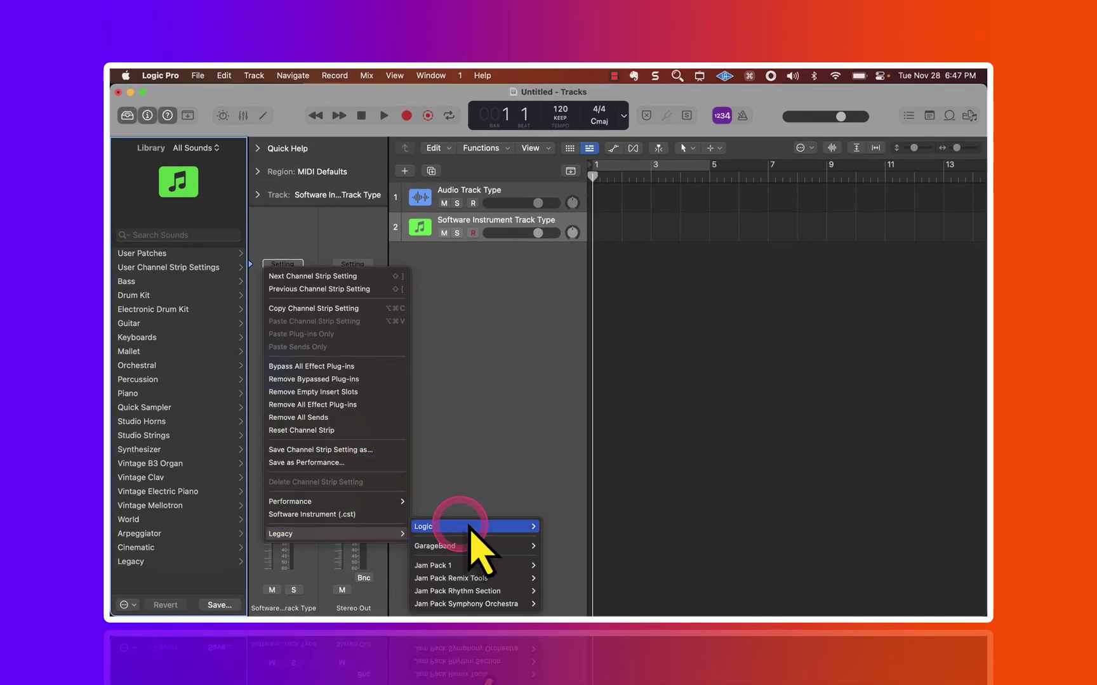
click(500, 547)
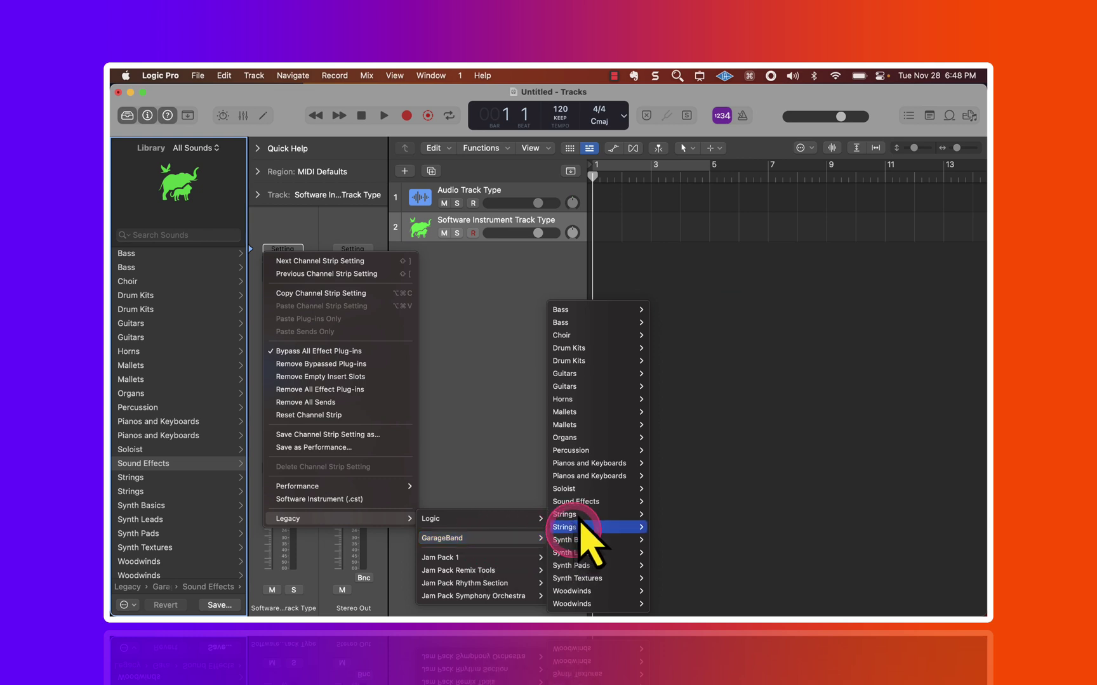
Browse the legacy Bass, Guitars, Organs and Pianos and Keyboards patch lists.
click(594, 322)
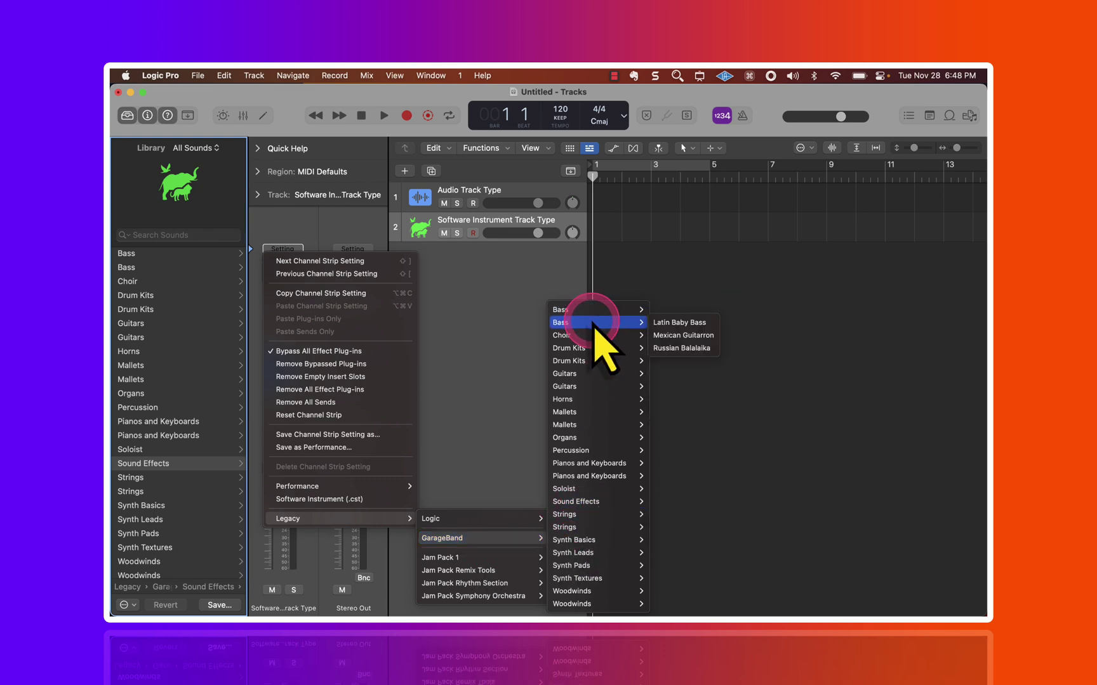
click(593, 374)
click(593, 387)
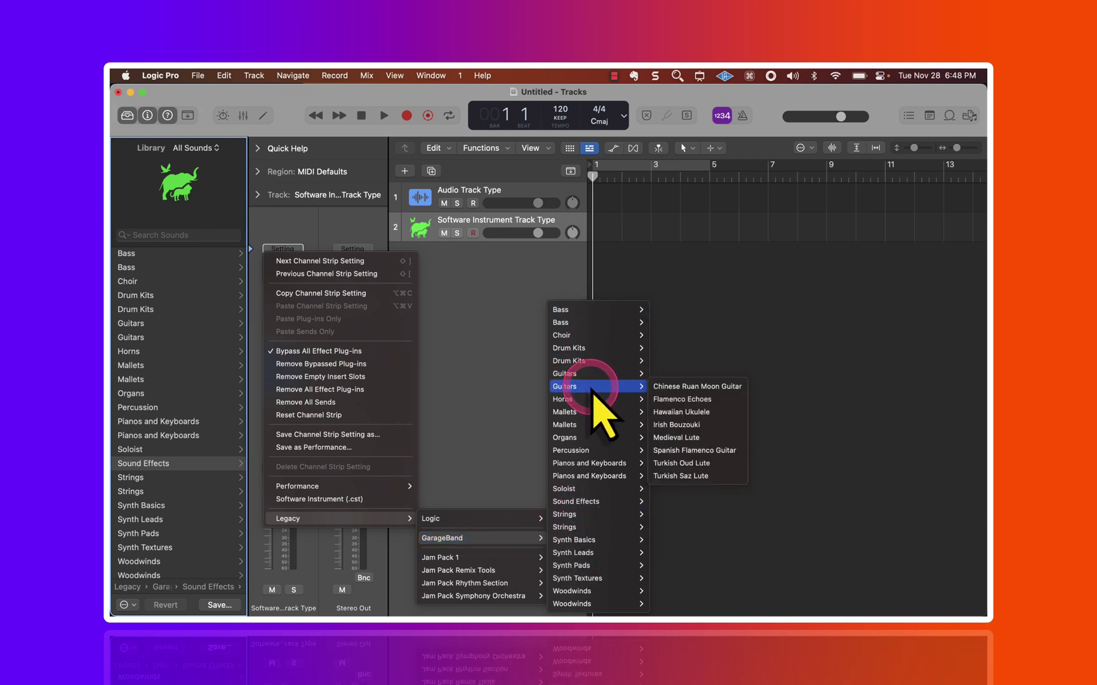
click(592, 437)
click(591, 463)
click(590, 476)
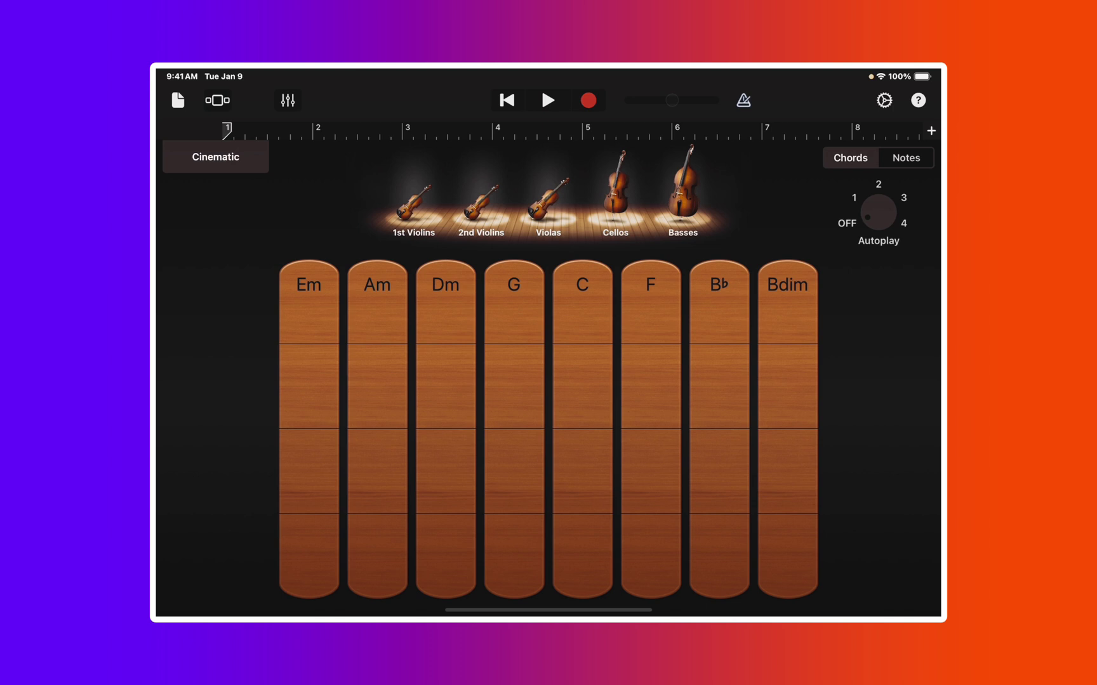
Play the G, Dm, Am and Em chord strips on the Cinematic Smart Strings.
click(514, 305)
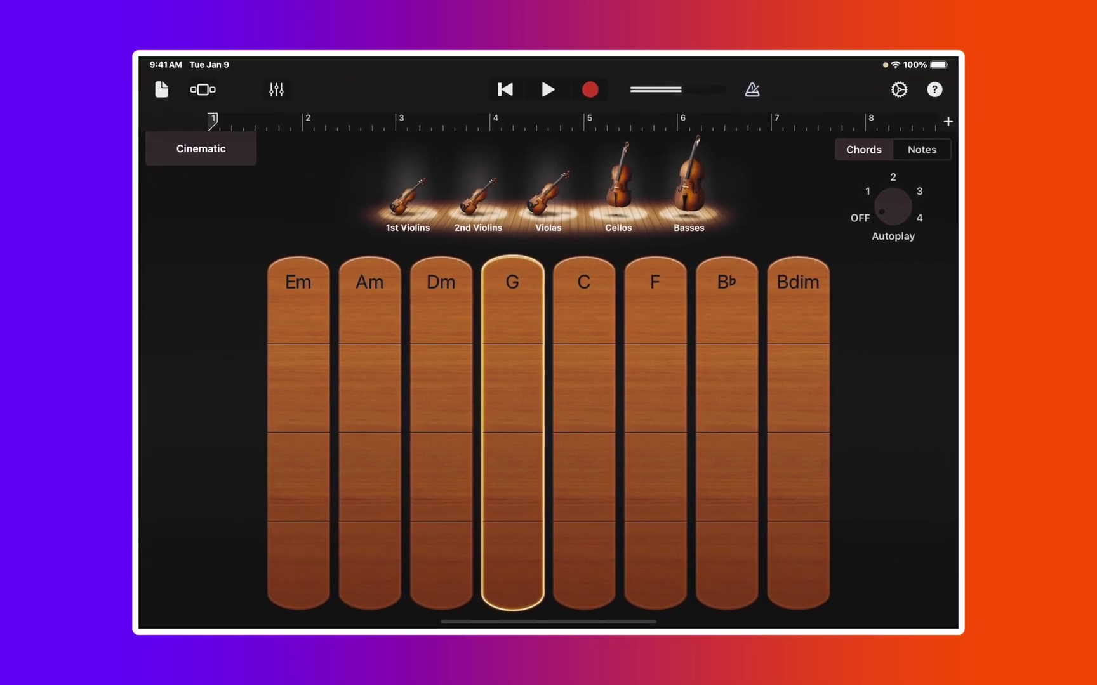
click(437, 355)
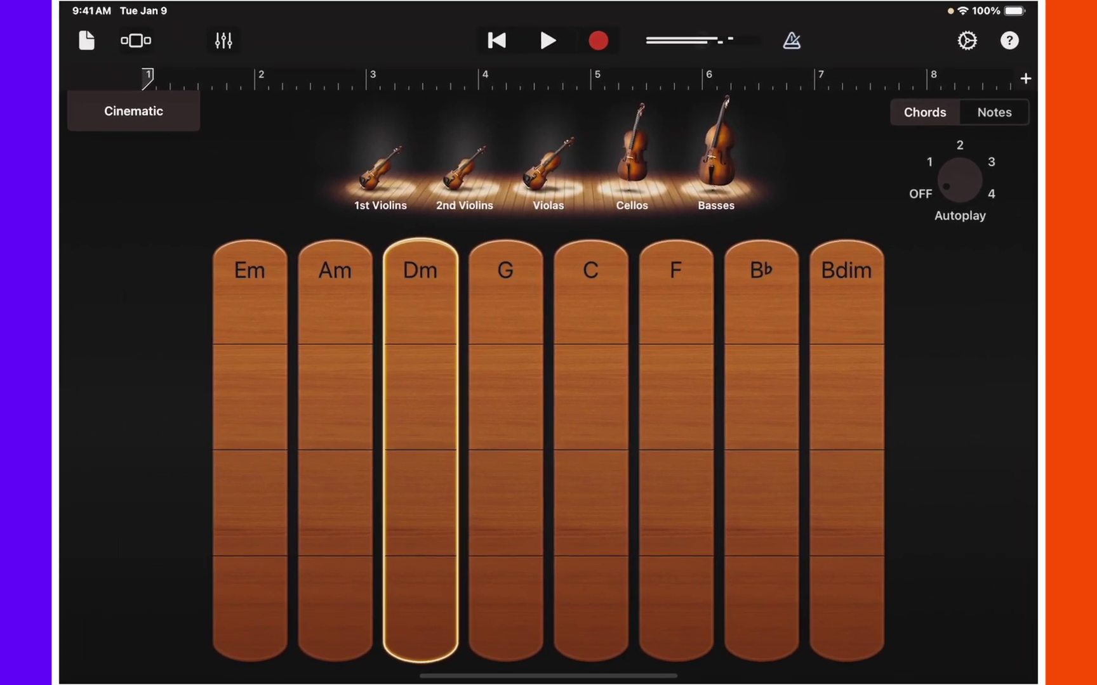
click(346, 381)
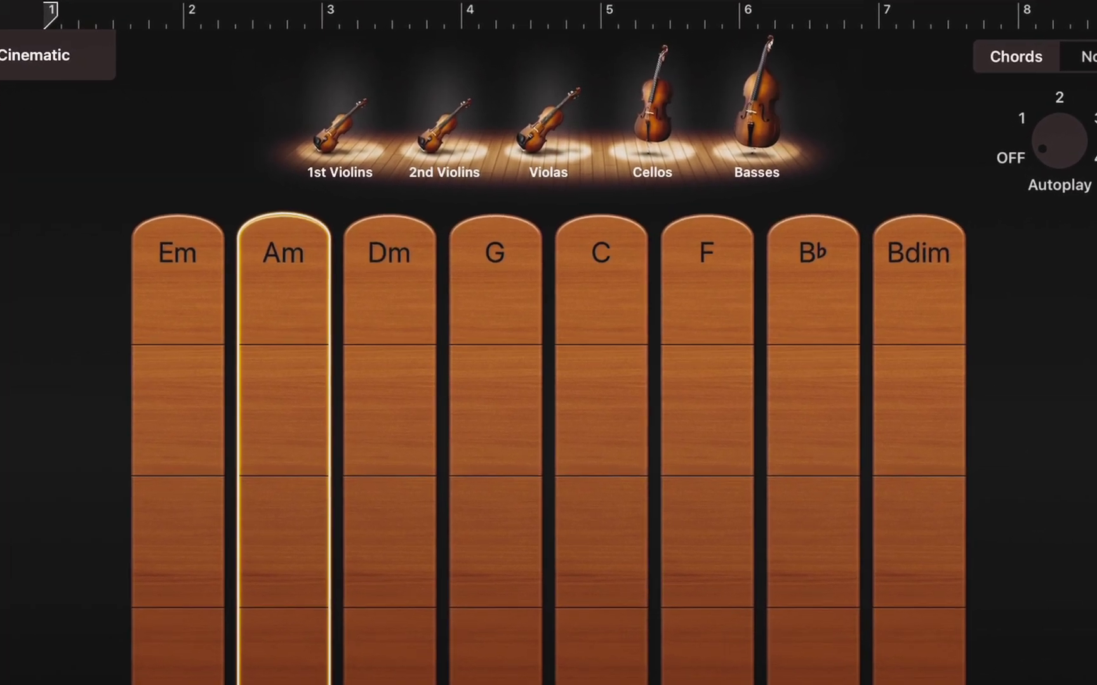
click(192, 393)
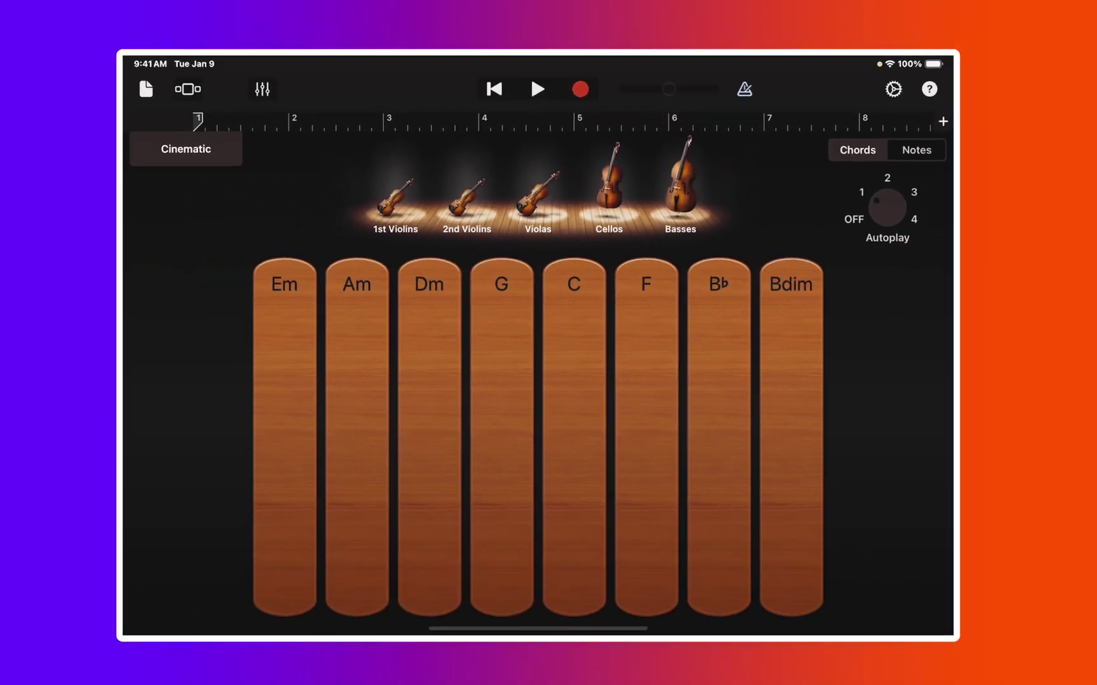
Play the C, G, F, Dm and C chord strips with Autoplay running.
click(478, 380)
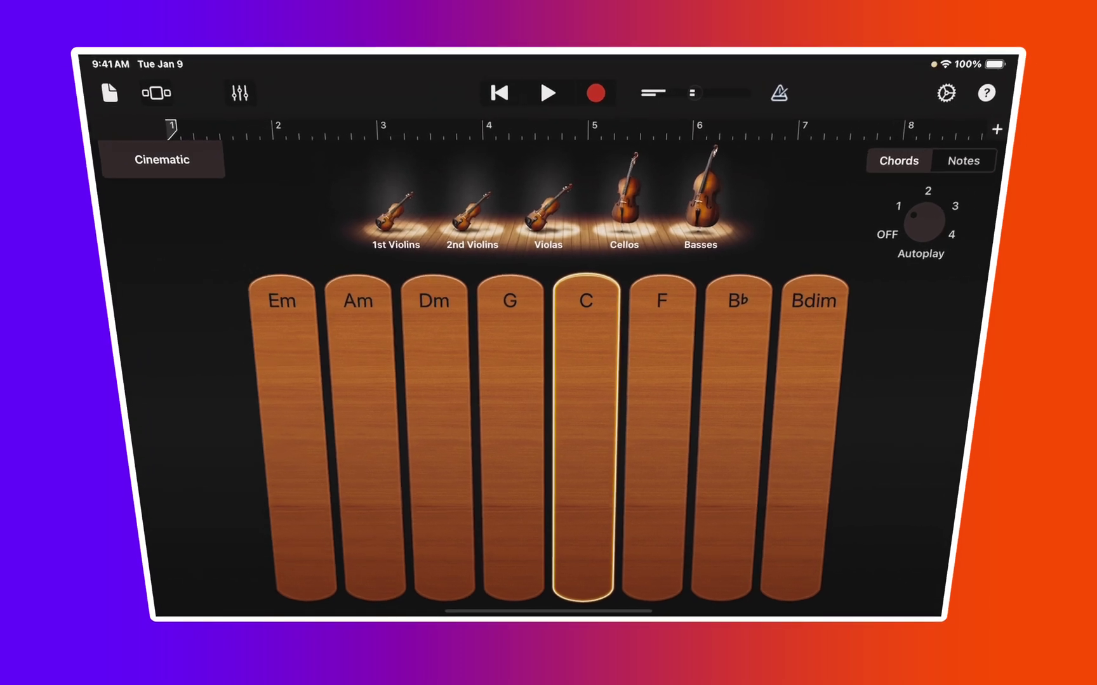
click(514, 412)
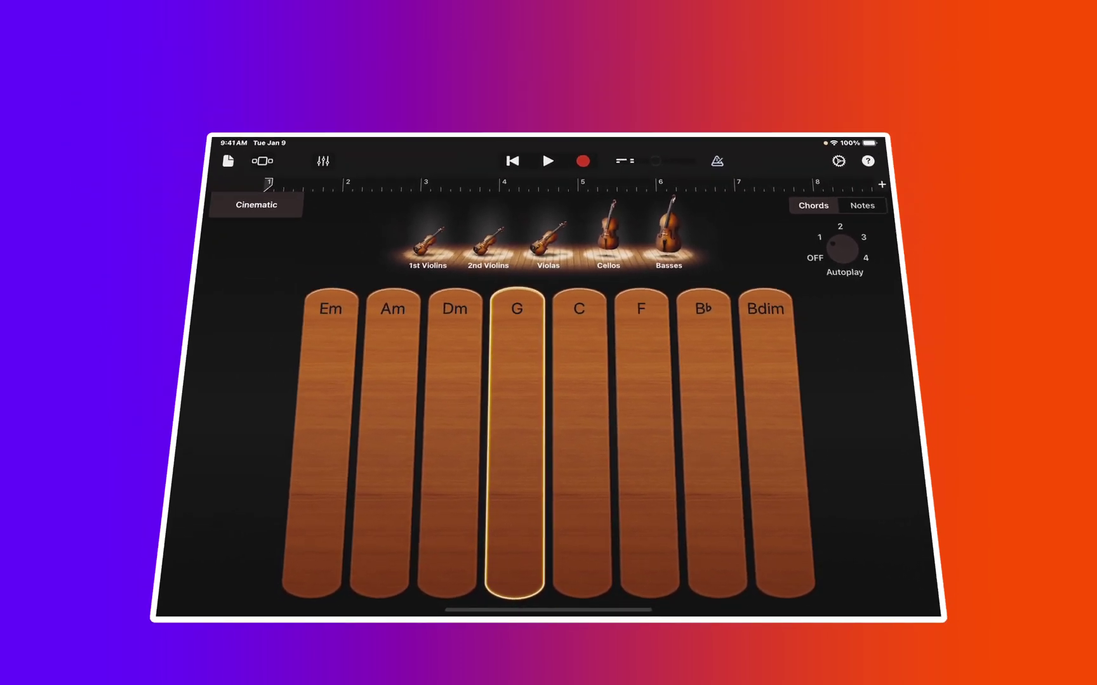
click(651, 412)
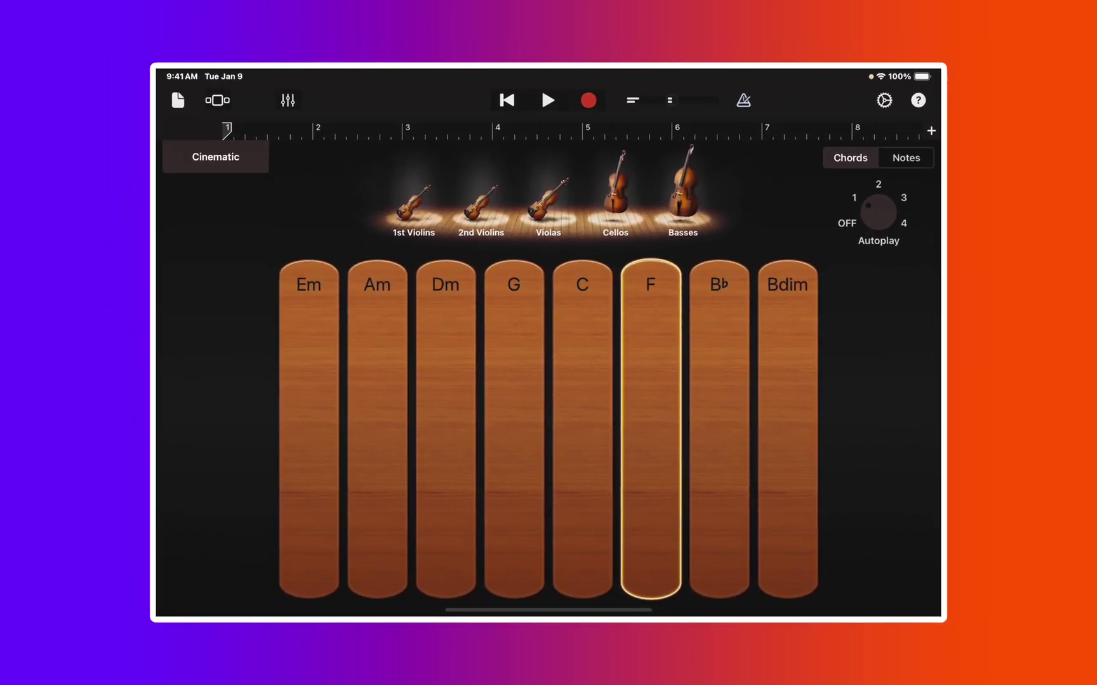
click(446, 413)
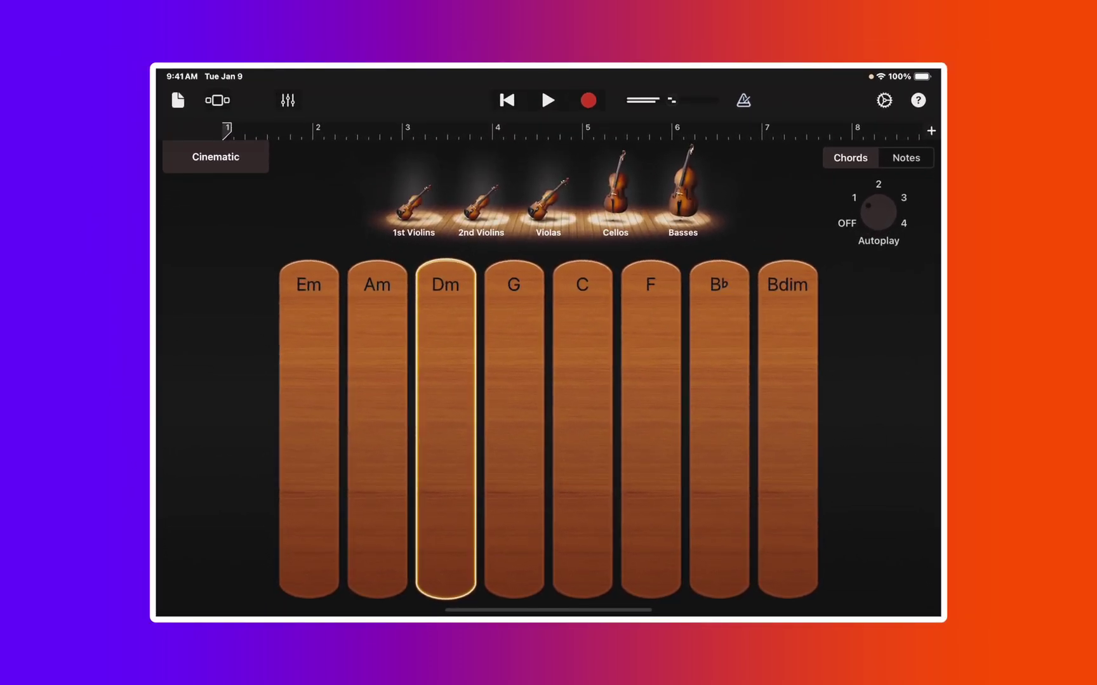
click(582, 413)
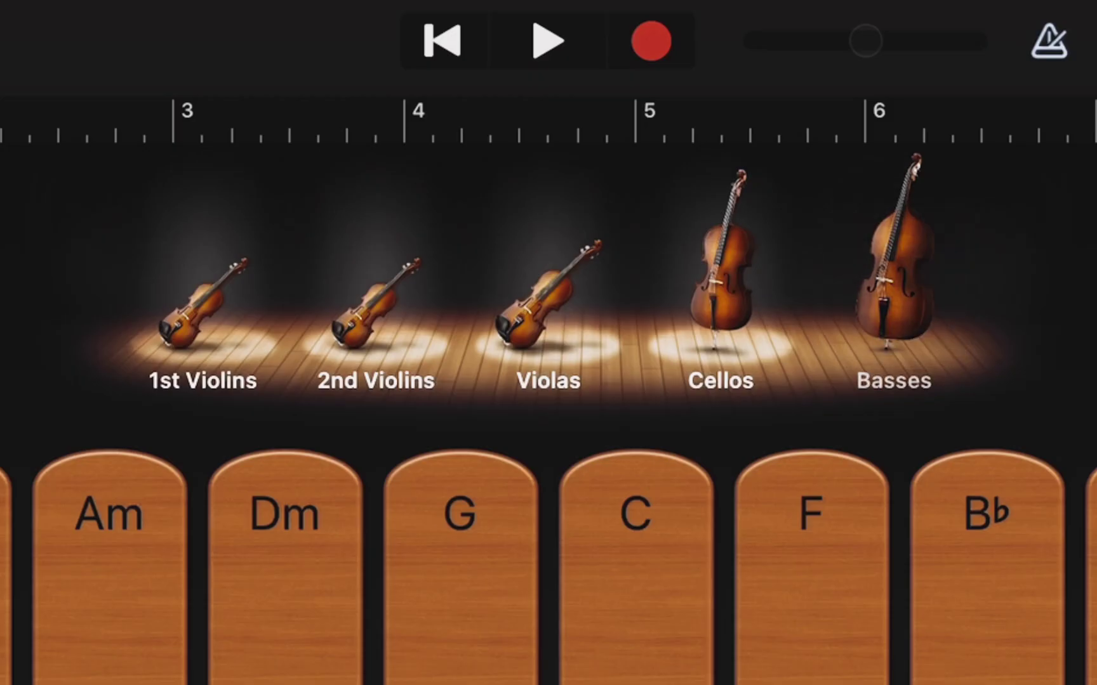
Mute the Cellos and play the Em, Am, Dm and Em chords.
click(722, 273)
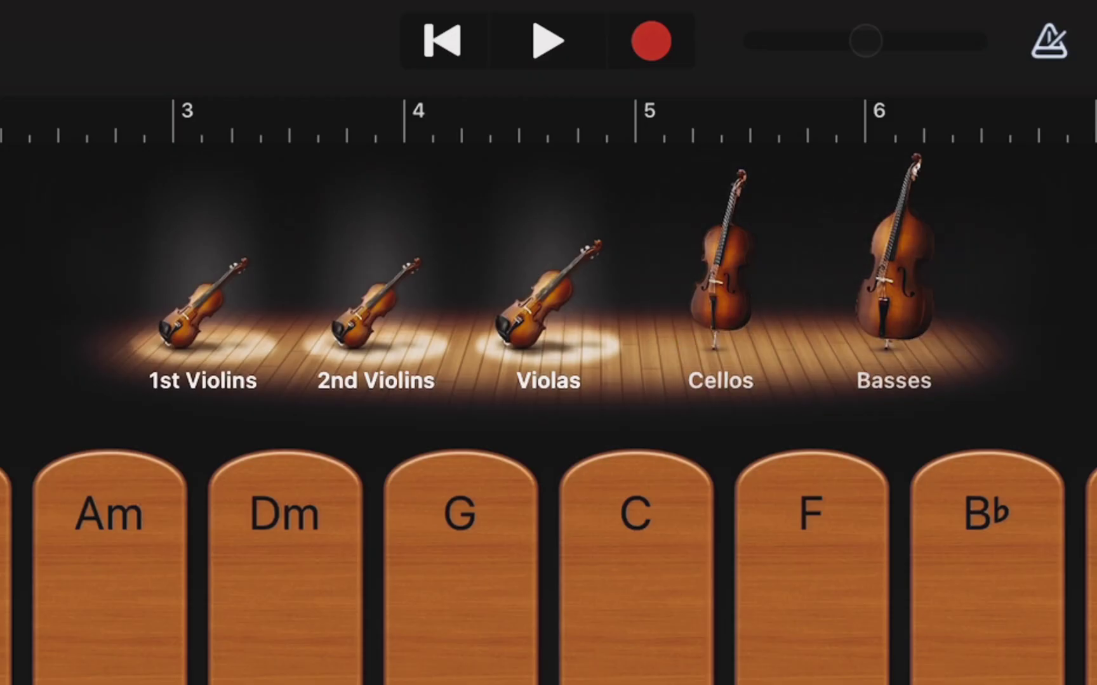
click(284, 559)
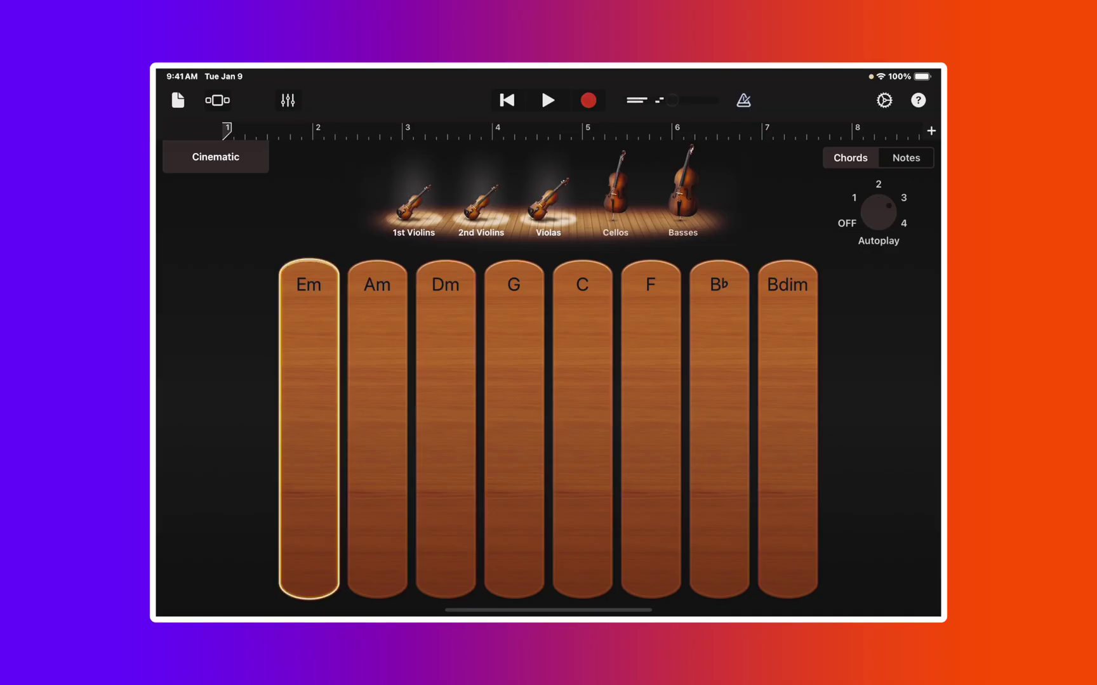
click(377, 425)
click(445, 425)
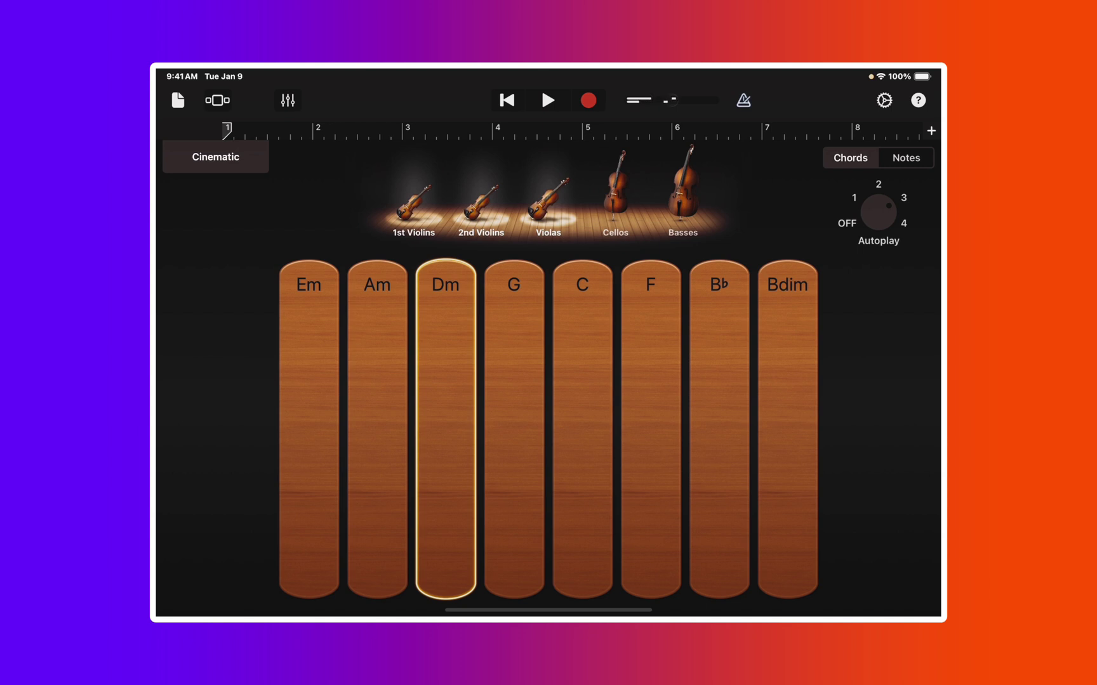
click(308, 425)
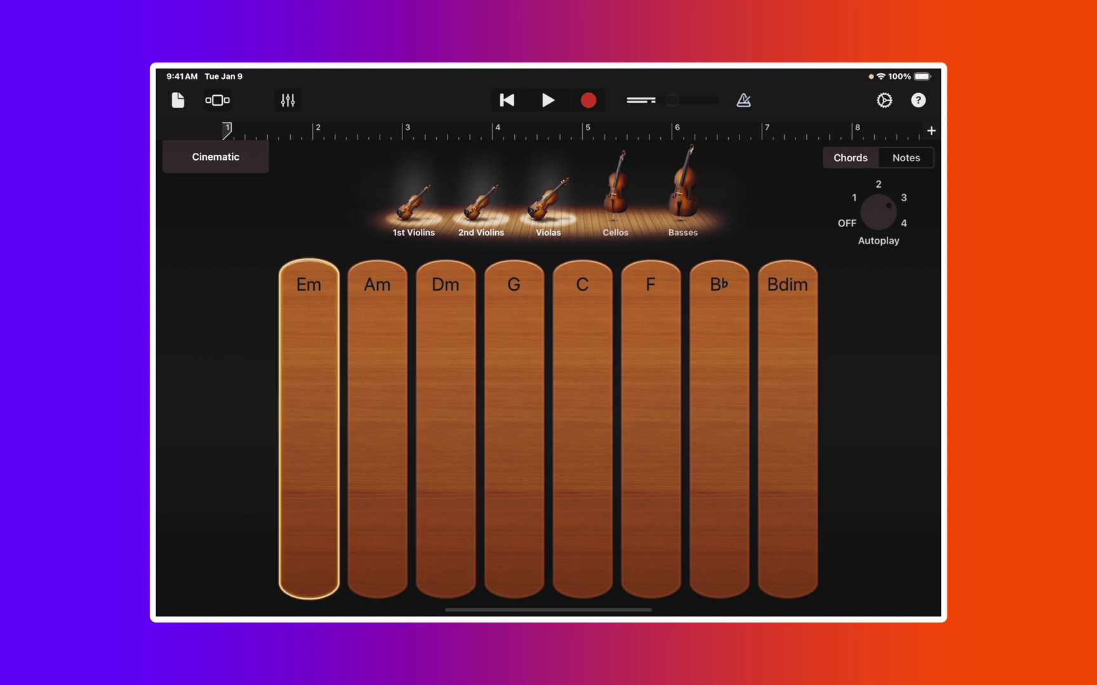
Play the G, C, G and C chords, then switch Autoplay off.
click(514, 425)
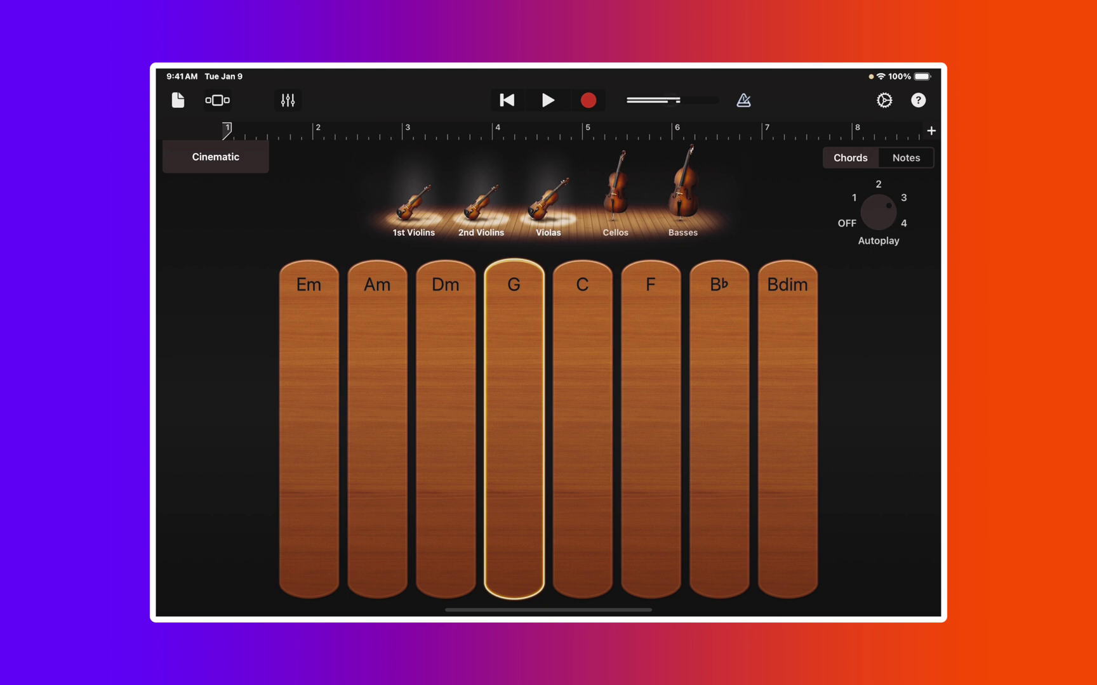
click(582, 425)
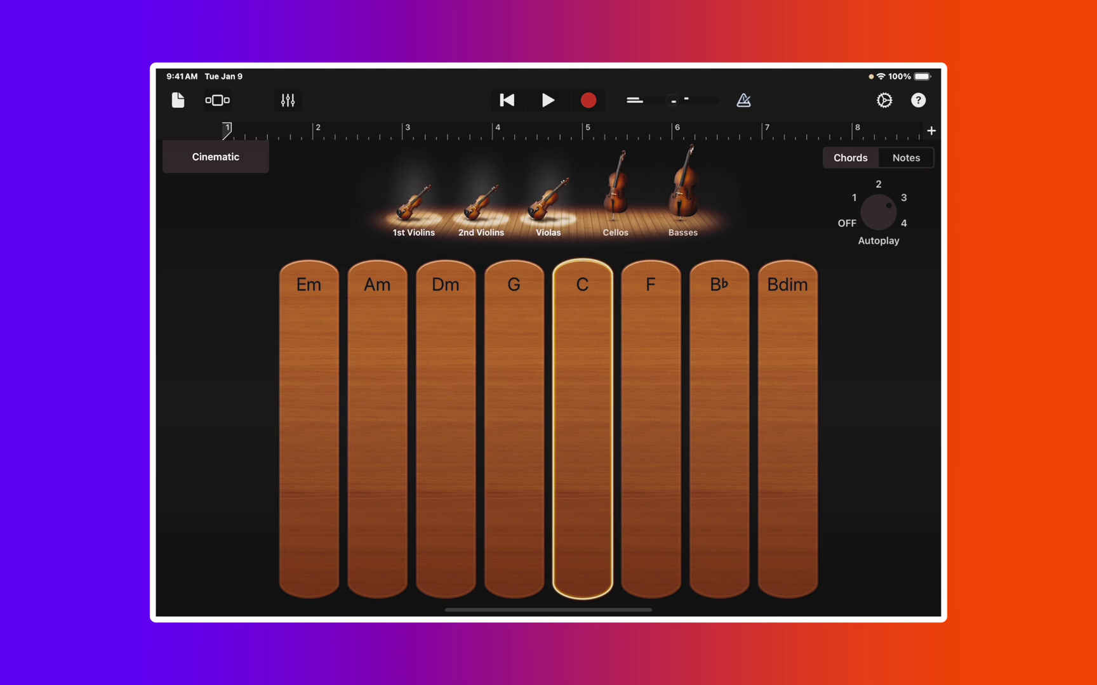
click(513, 425)
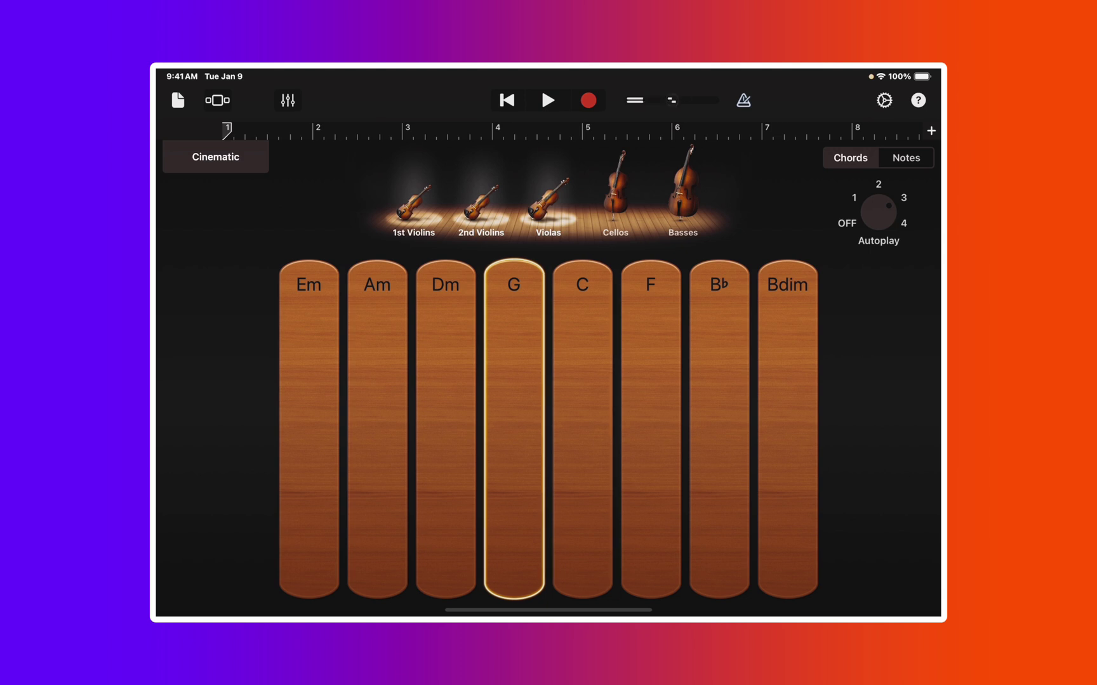
click(581, 425)
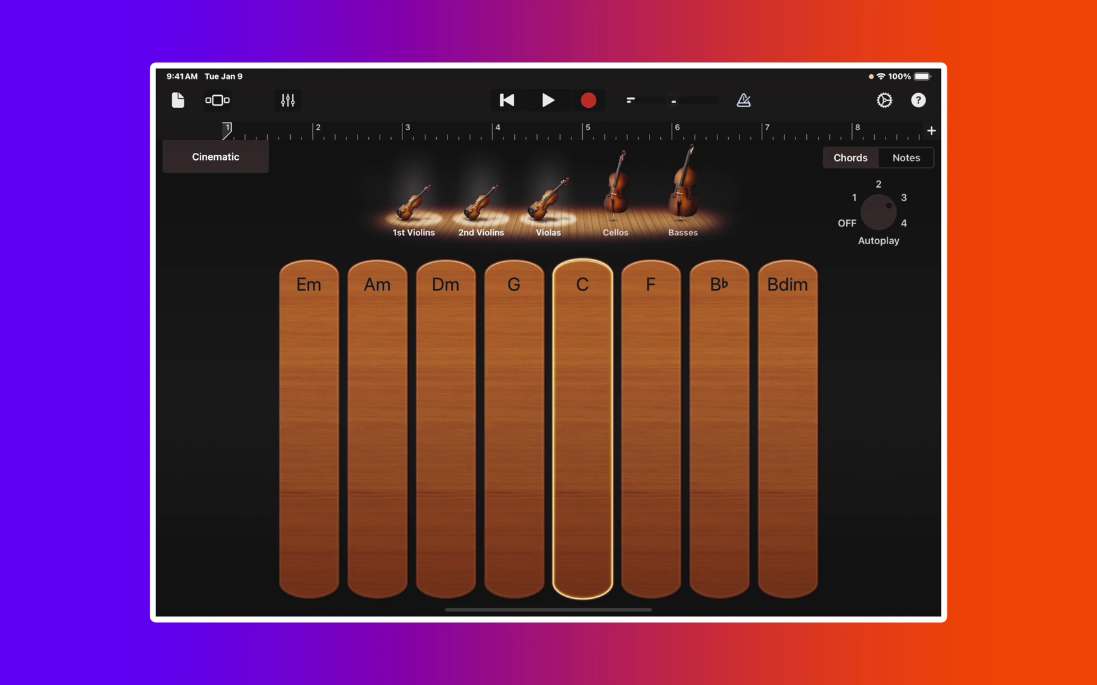
drag(888, 206, 867, 218)
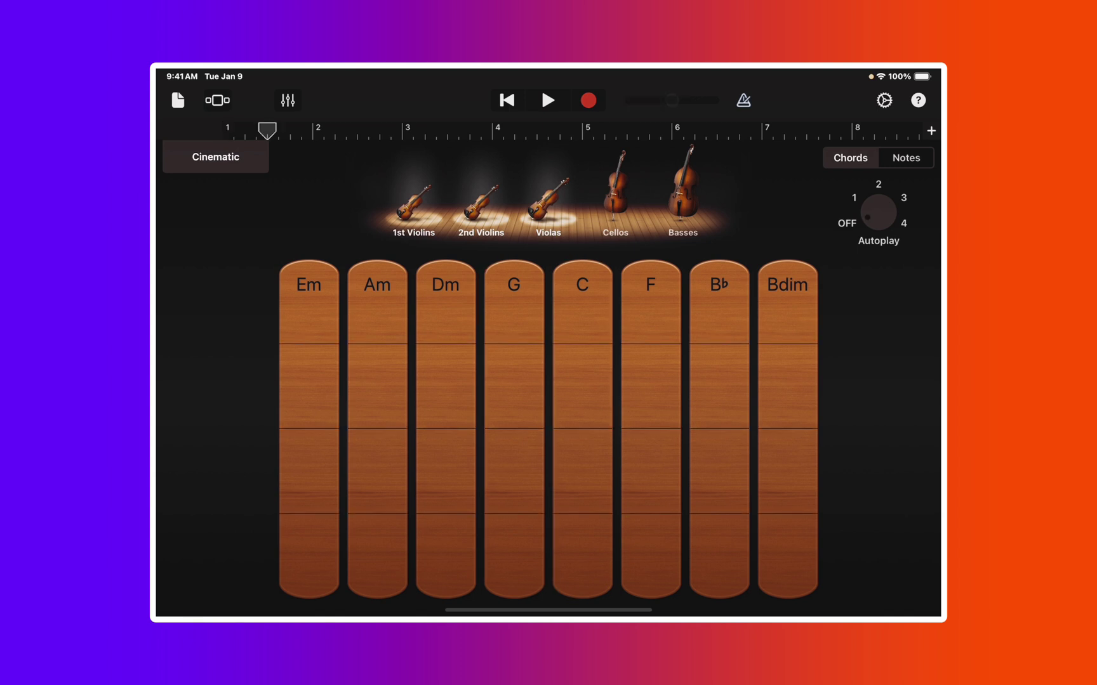